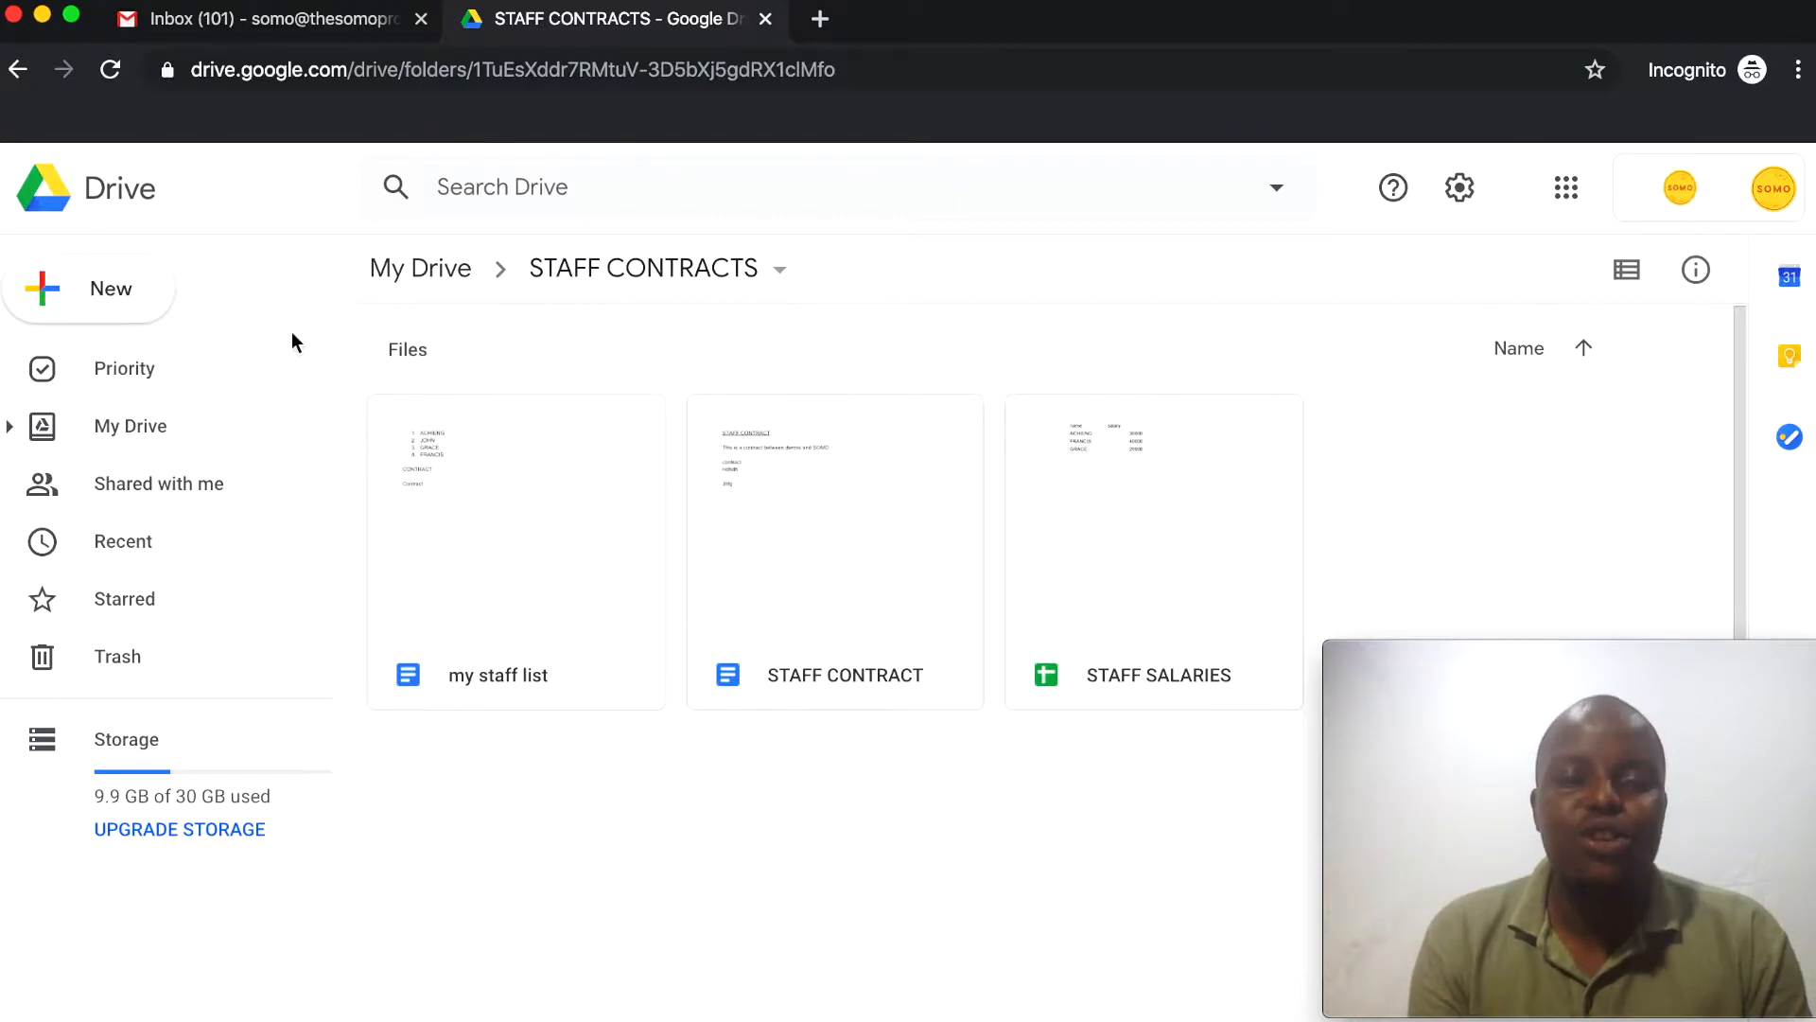
# Create a new blank Google Sheets spreadsheet inside the STAFF CONTRACTS folder
pyautogui.click(124, 305)
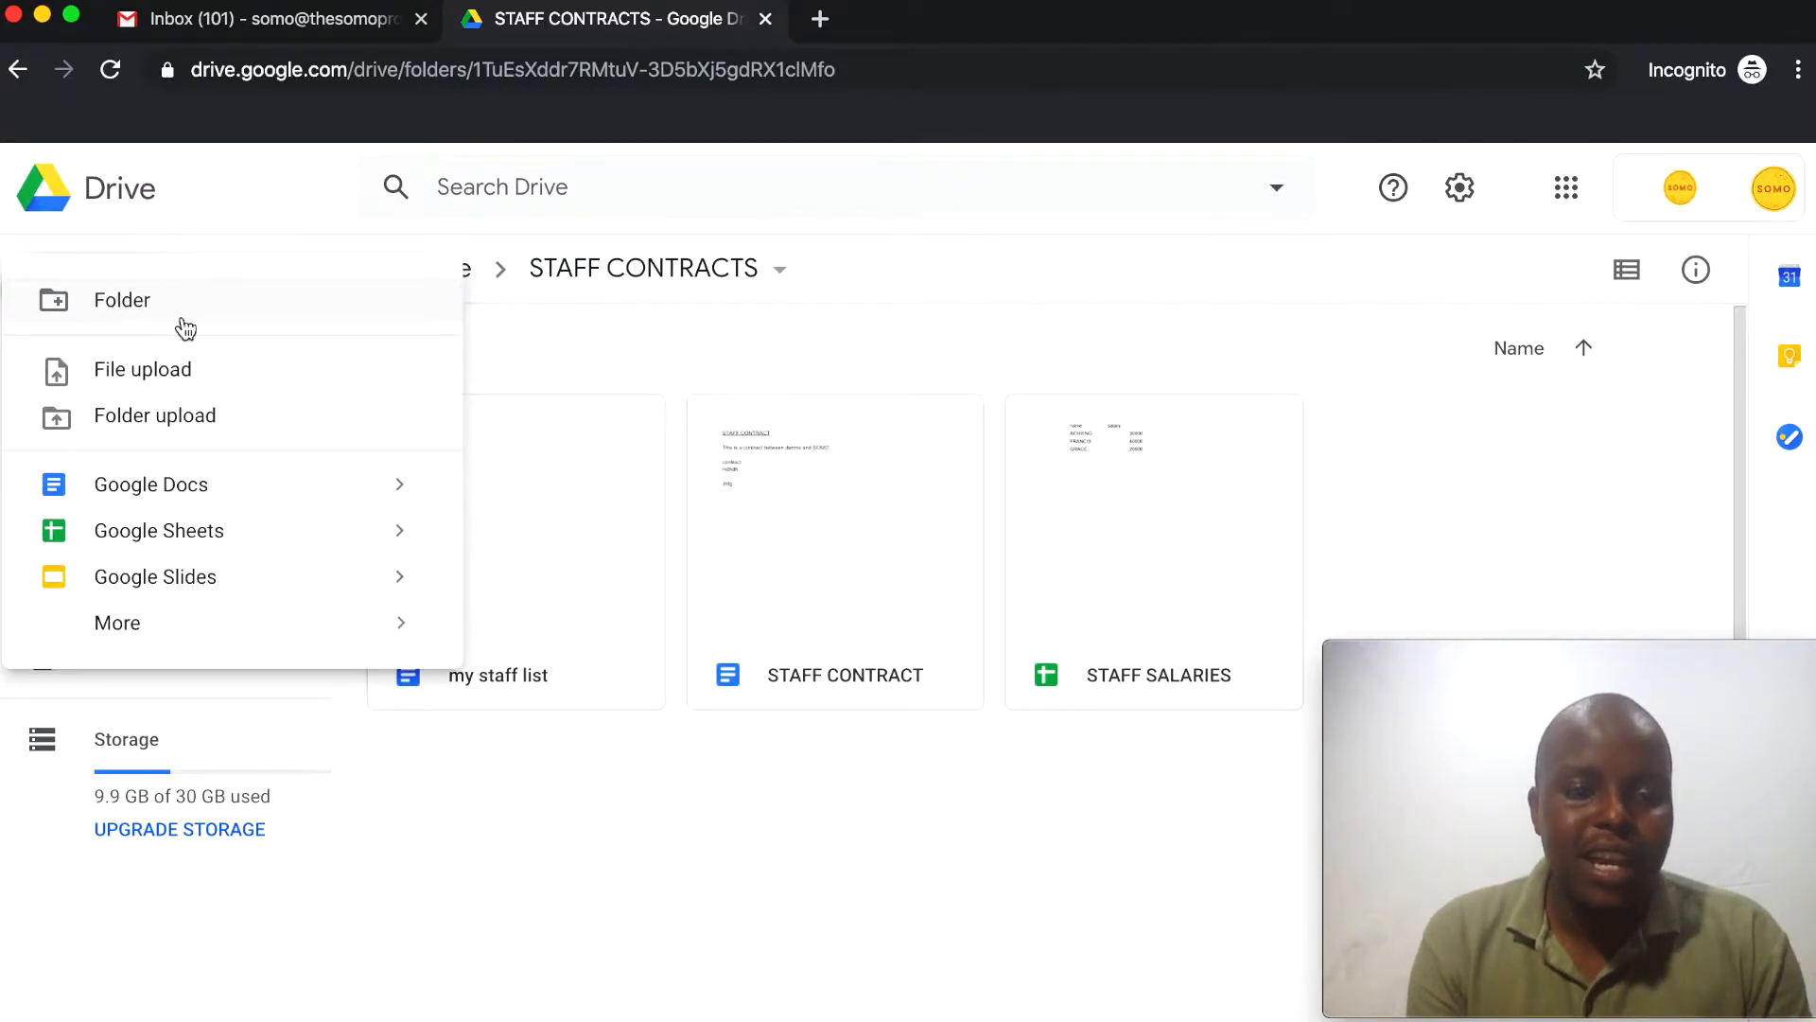
pyautogui.click(210, 541)
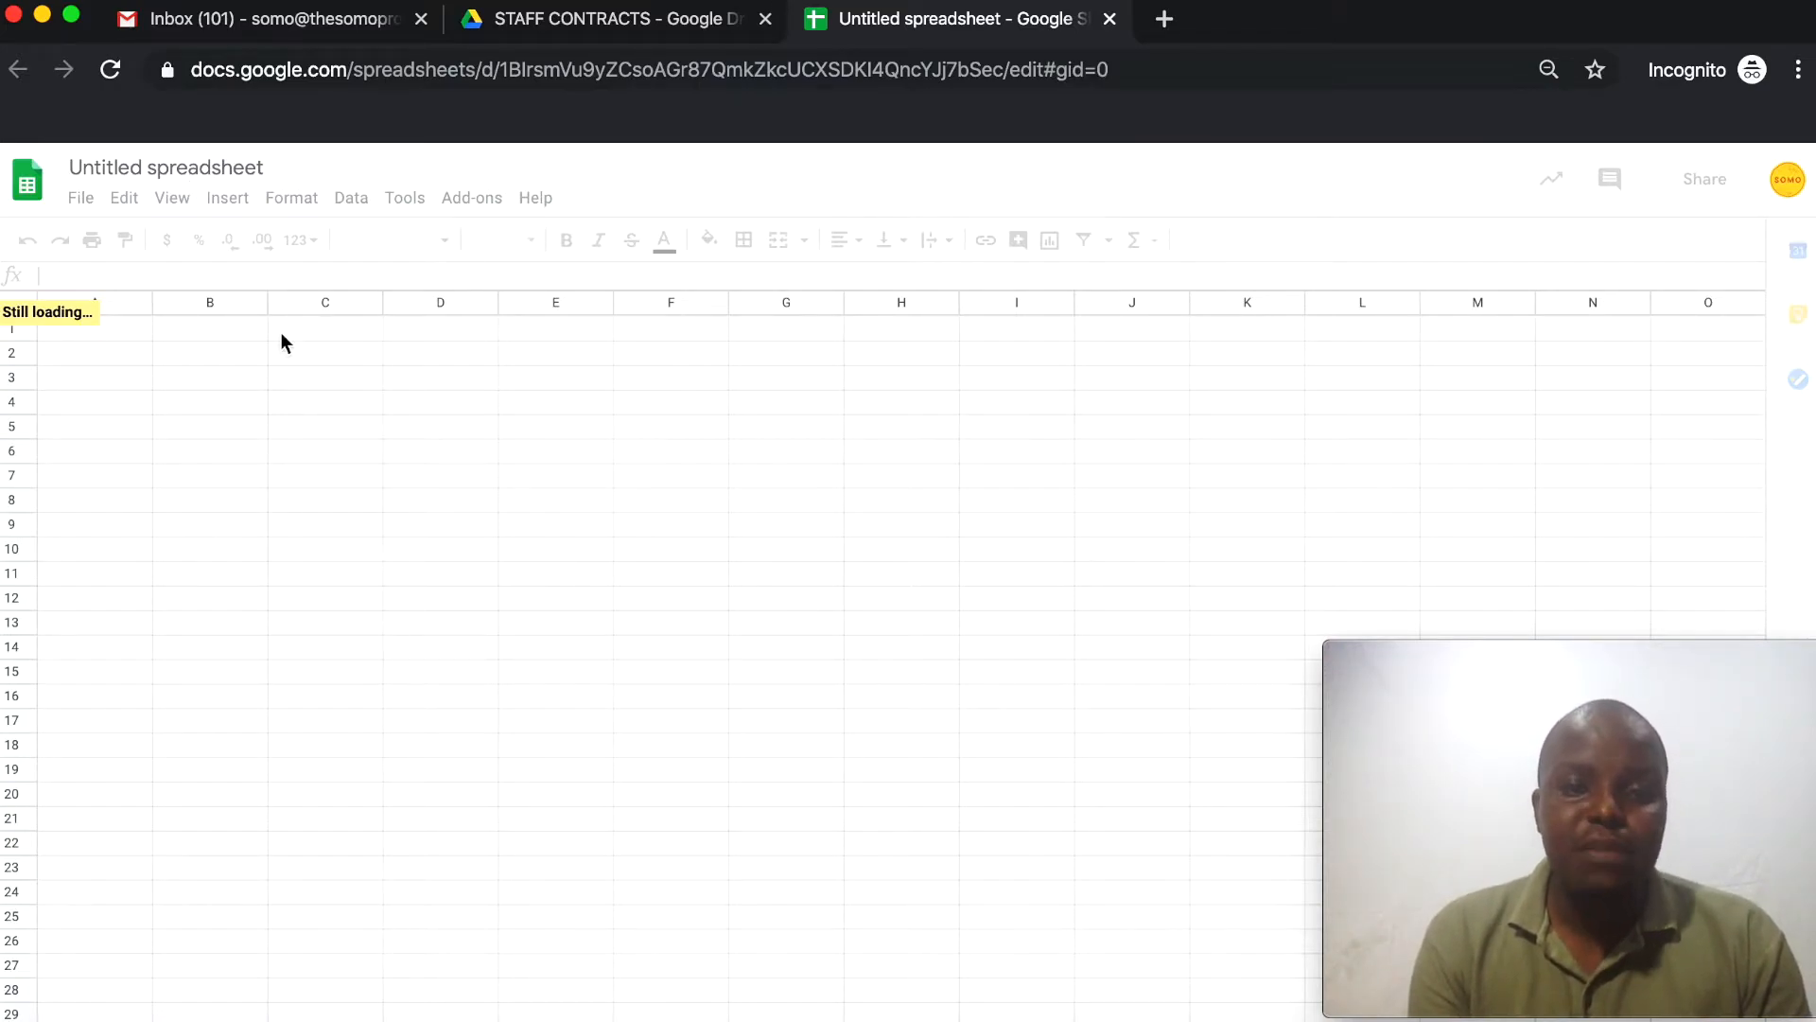
# Rename the untitled spreadsheet to INVENTORY, then move the cursor around the empty grid
pyautogui.click(185, 162)
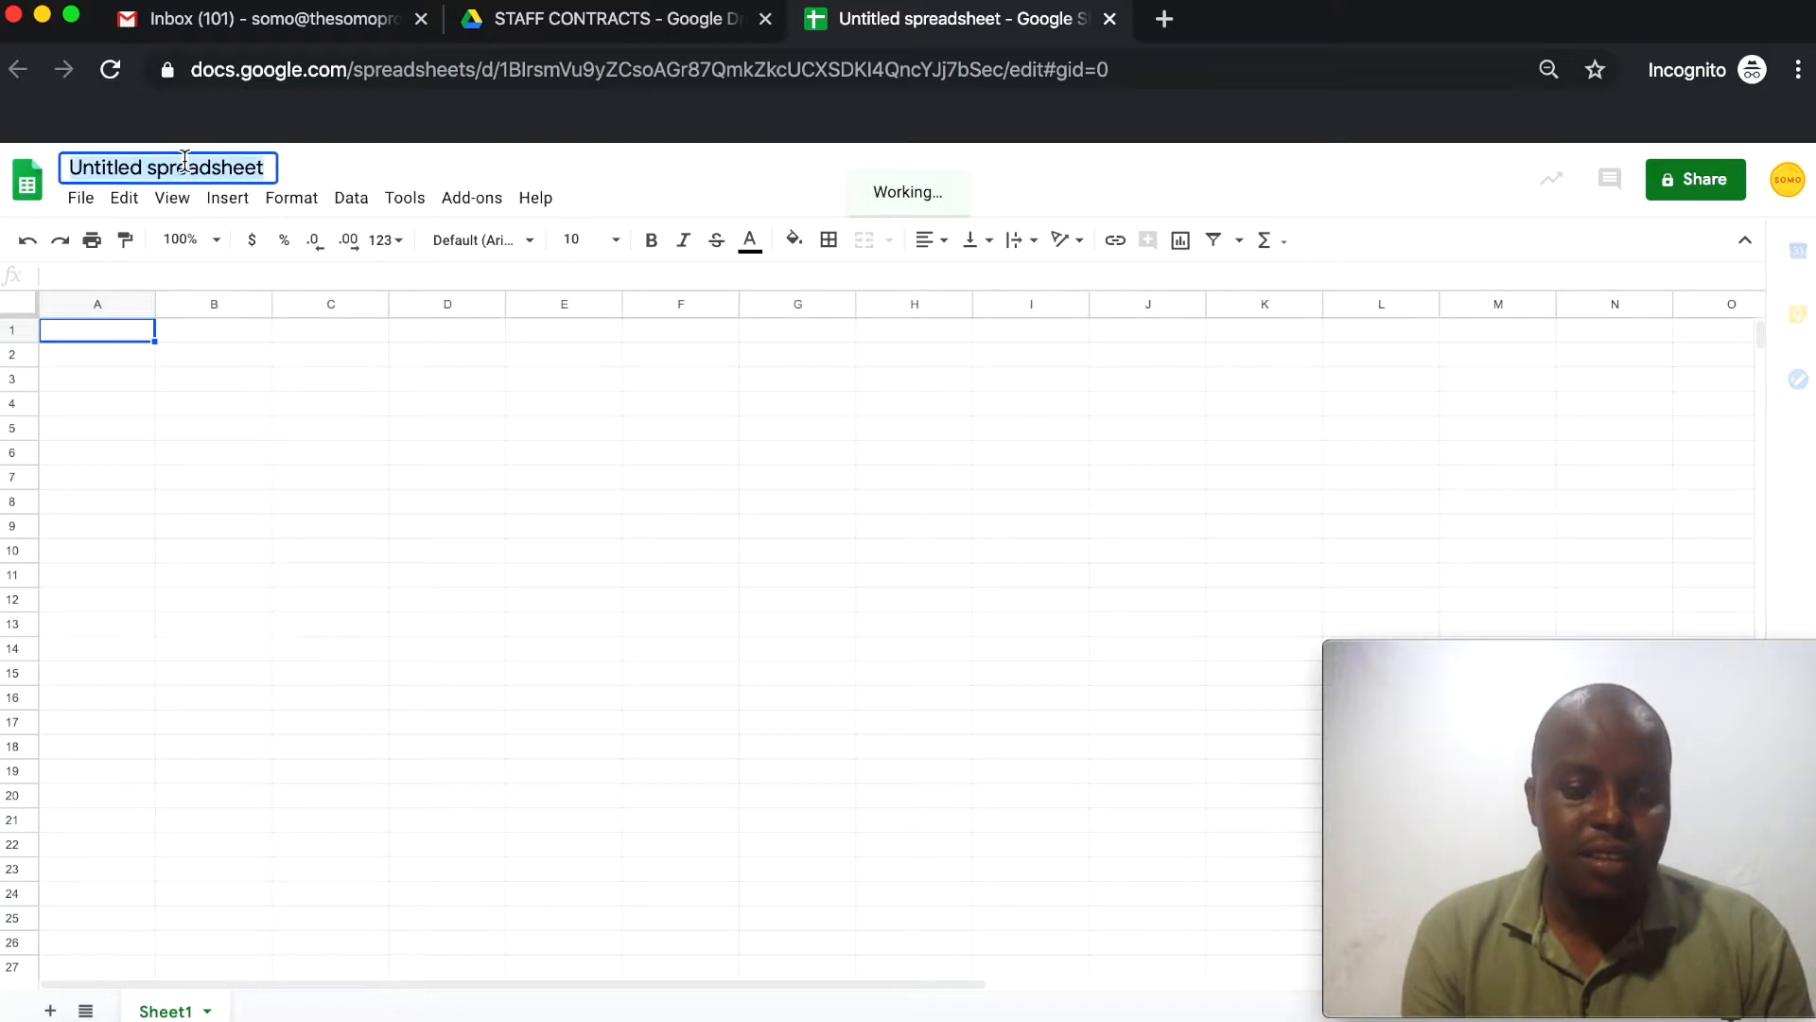
pyautogui.write('IN')
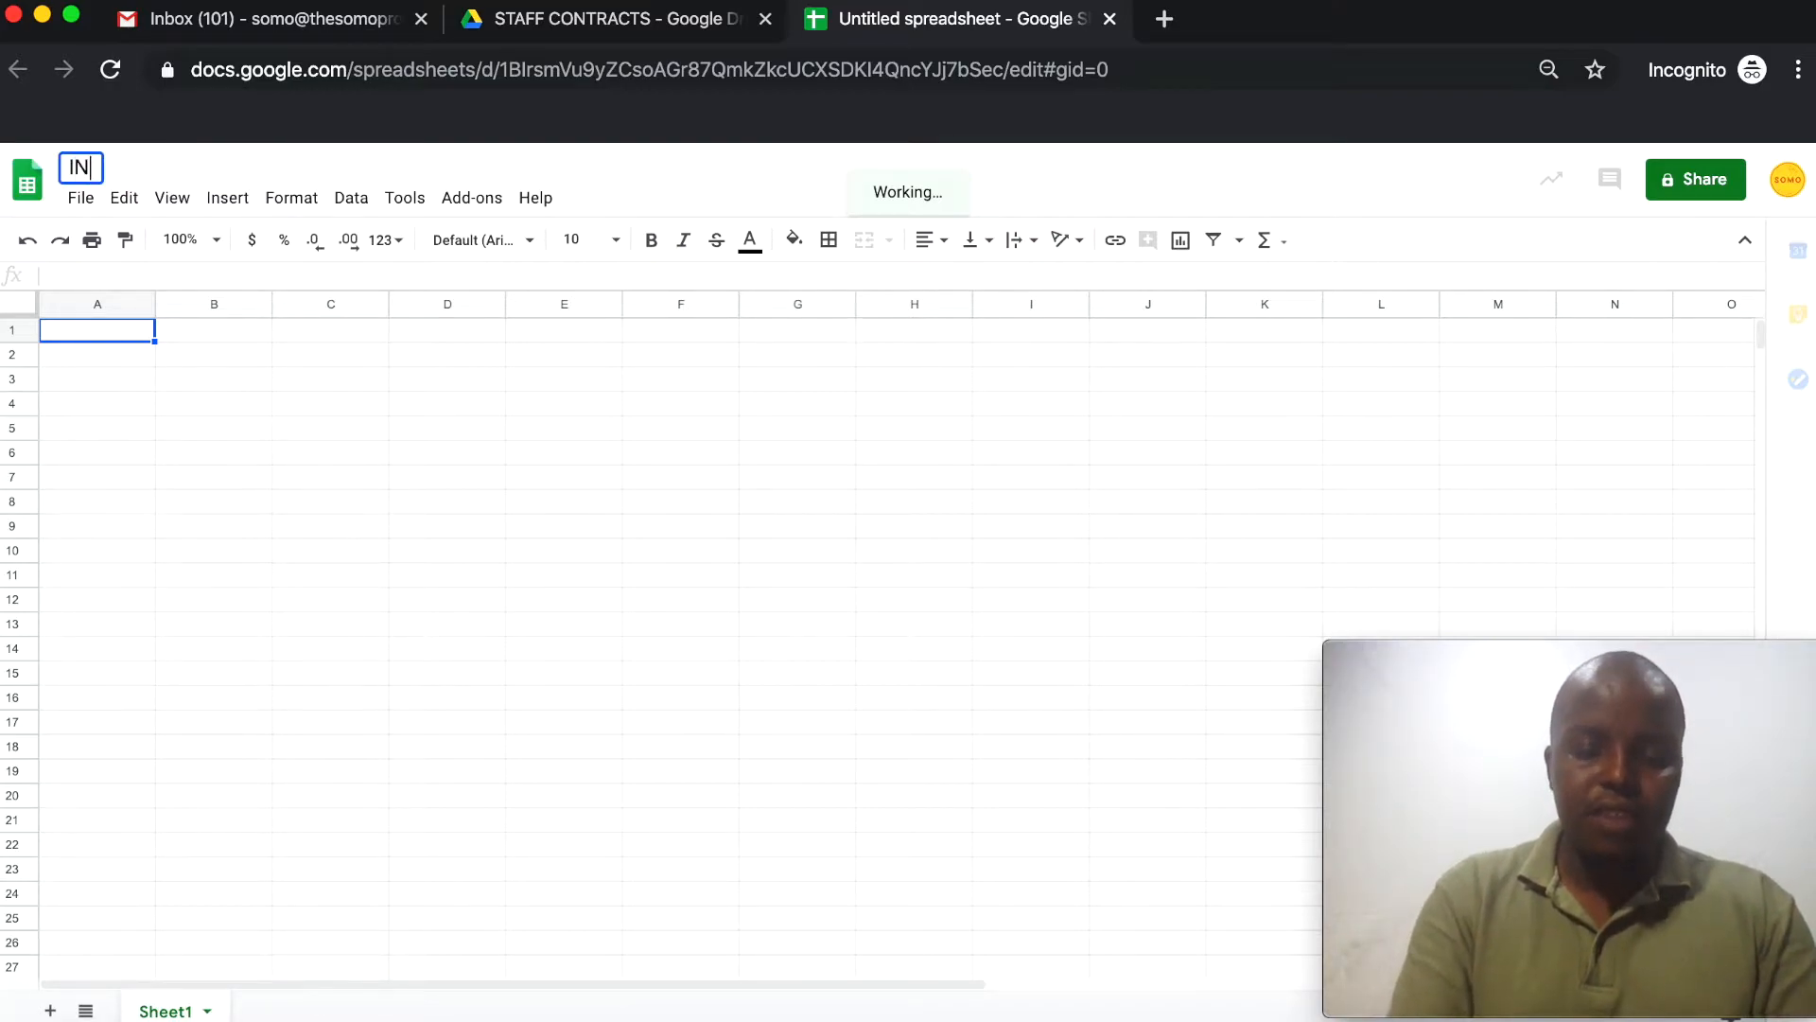
pyautogui.write('VENT')
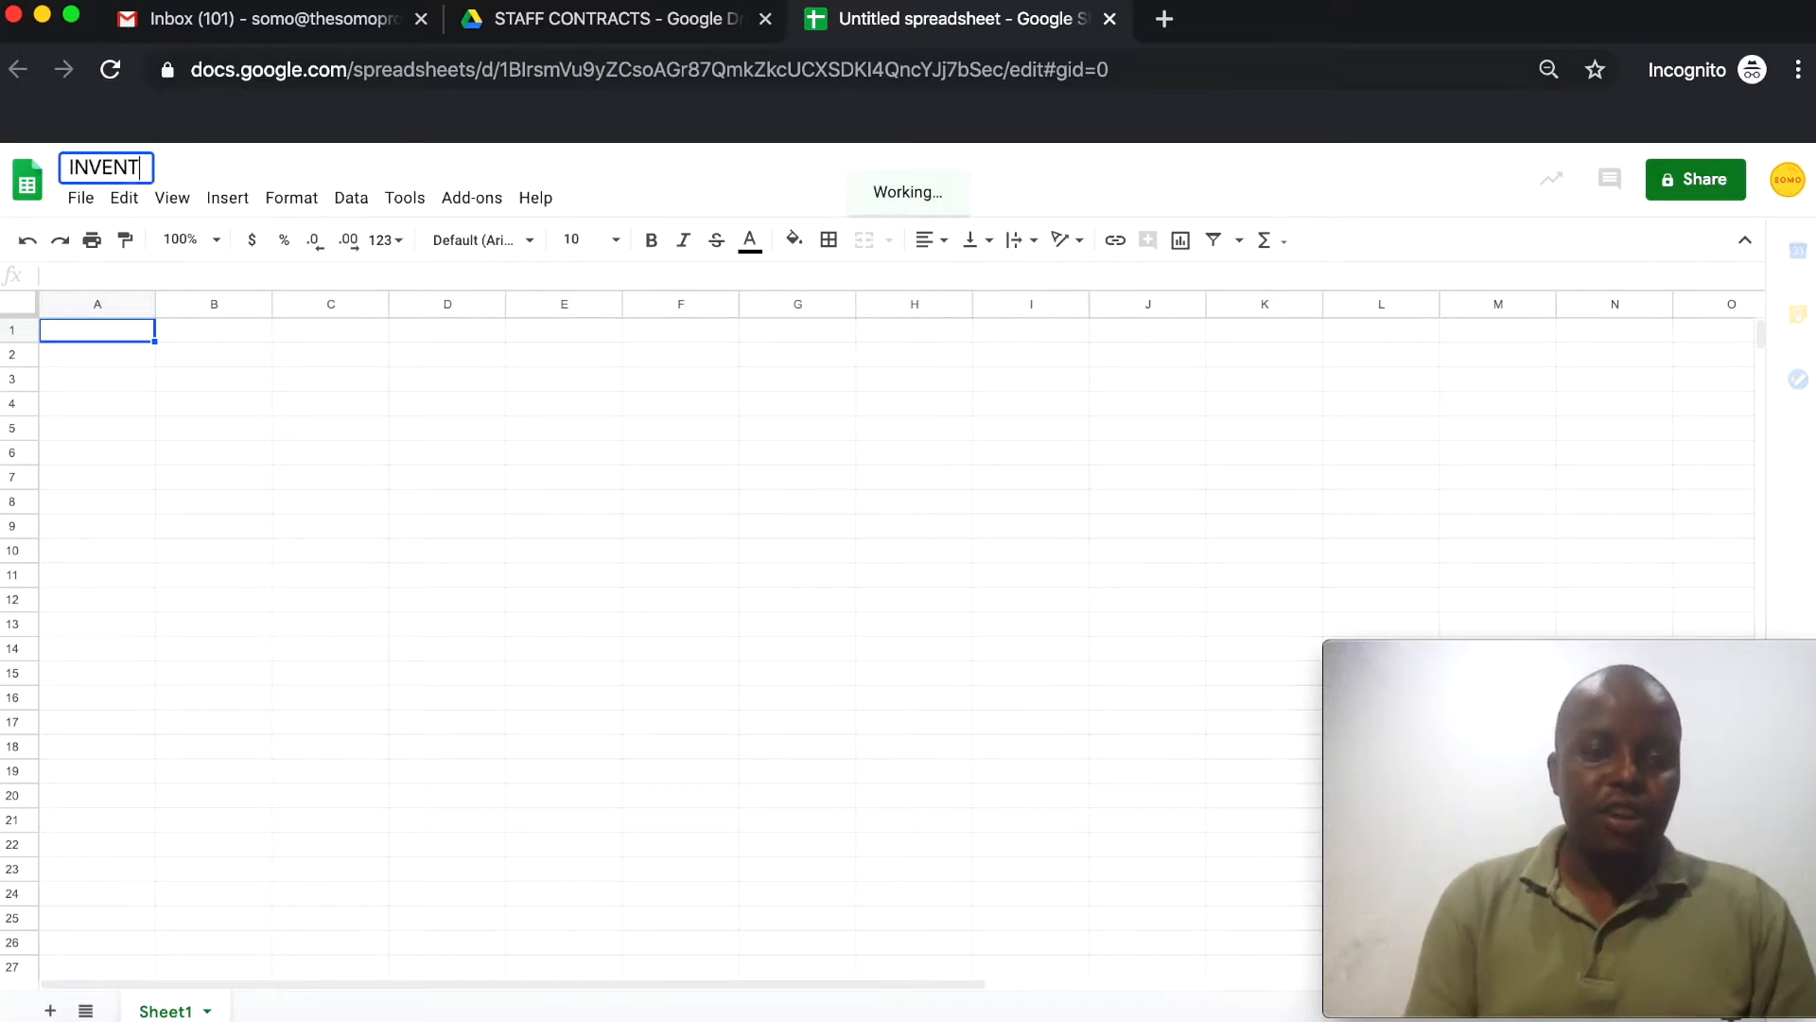
pyautogui.write('ORY')
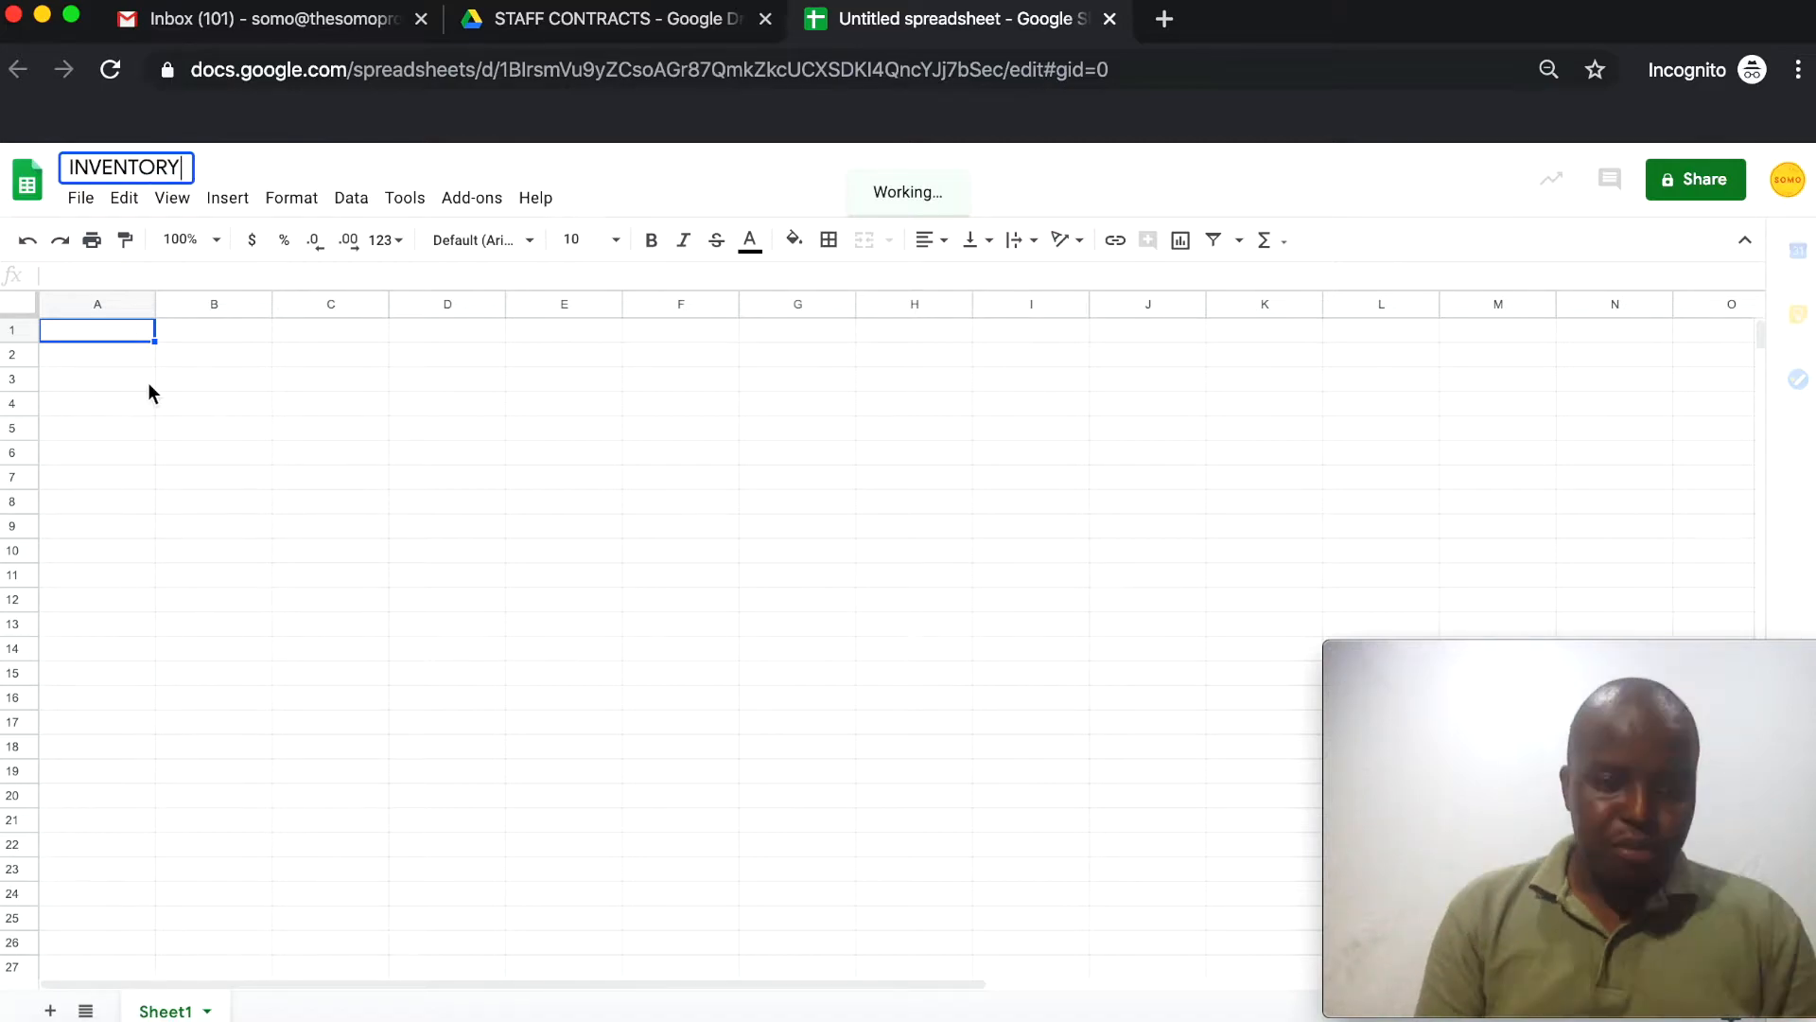
pyautogui.click(147, 378)
pyautogui.press('Right')
pyautogui.press('Up')
pyautogui.press('Down')
pyautogui.press('Up')
pyautogui.press('Down')
pyautogui.press('Right')
pyautogui.press('Up')
pyautogui.press('Down')
pyautogui.press('Left')
pyautogui.press('Up')
pyautogui.press('Down')
pyautogui.press('Down')
pyautogui.press('Up')
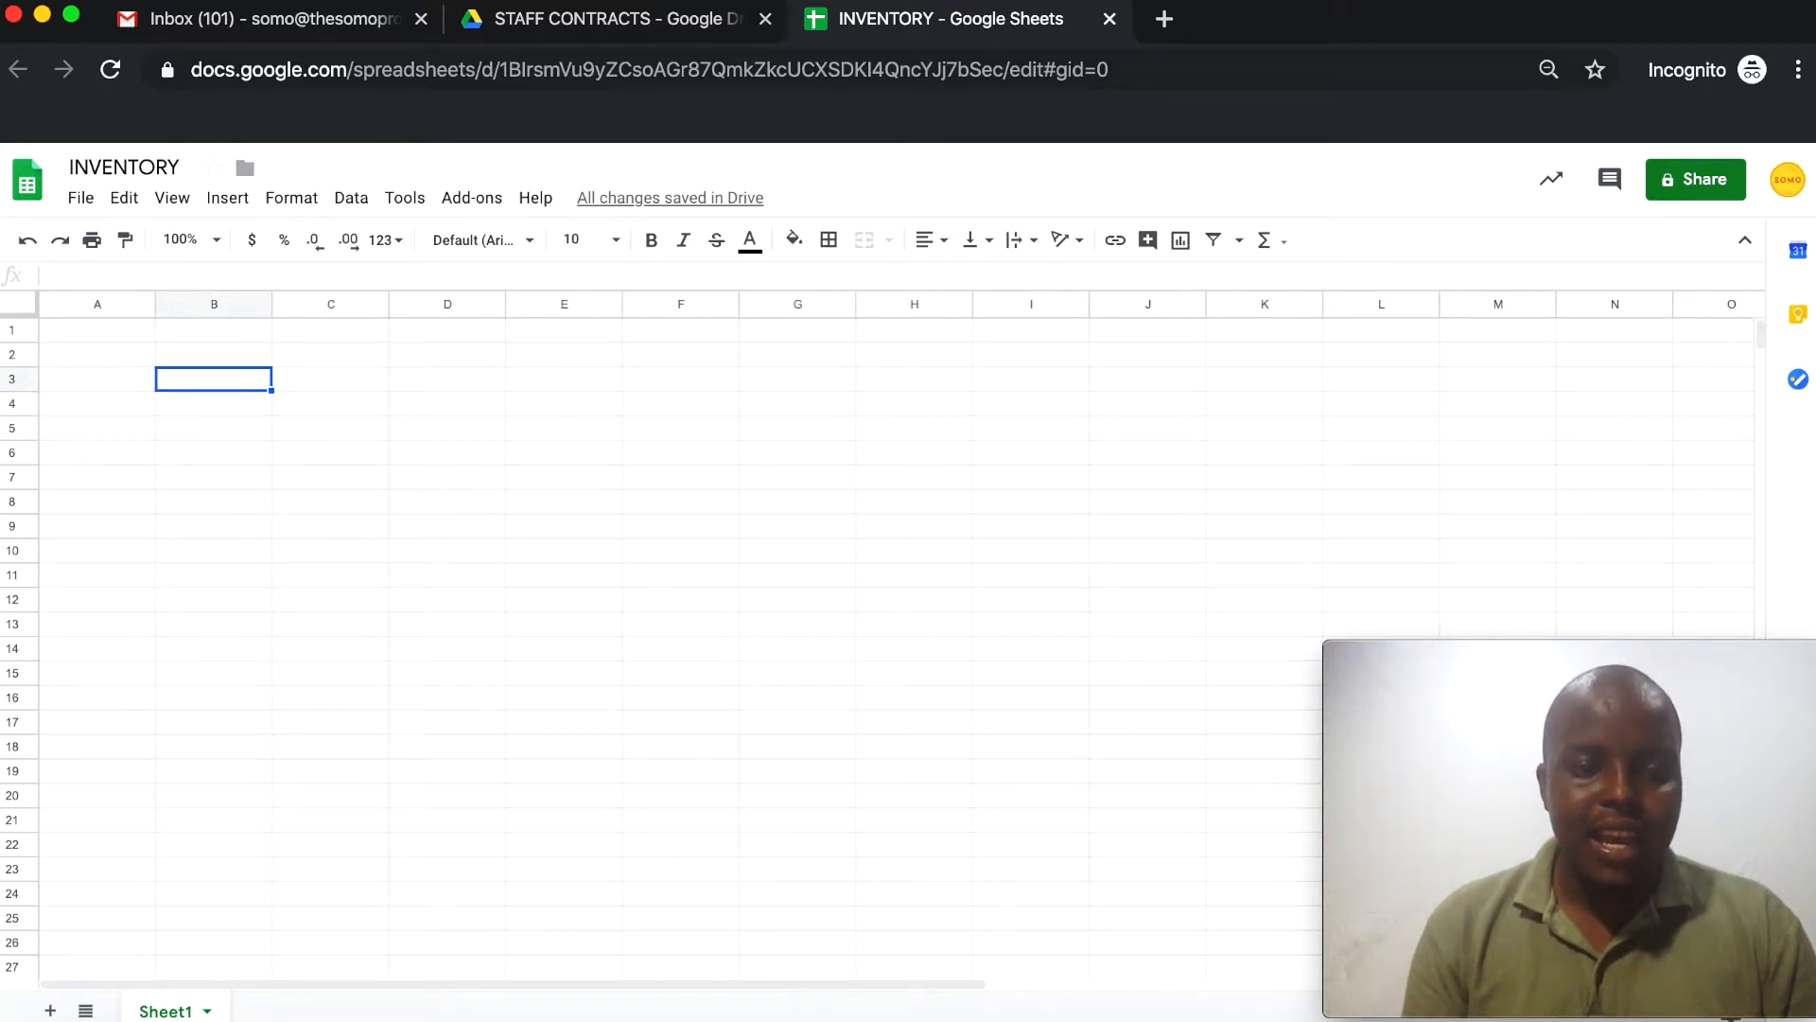
pyautogui.press('Down')
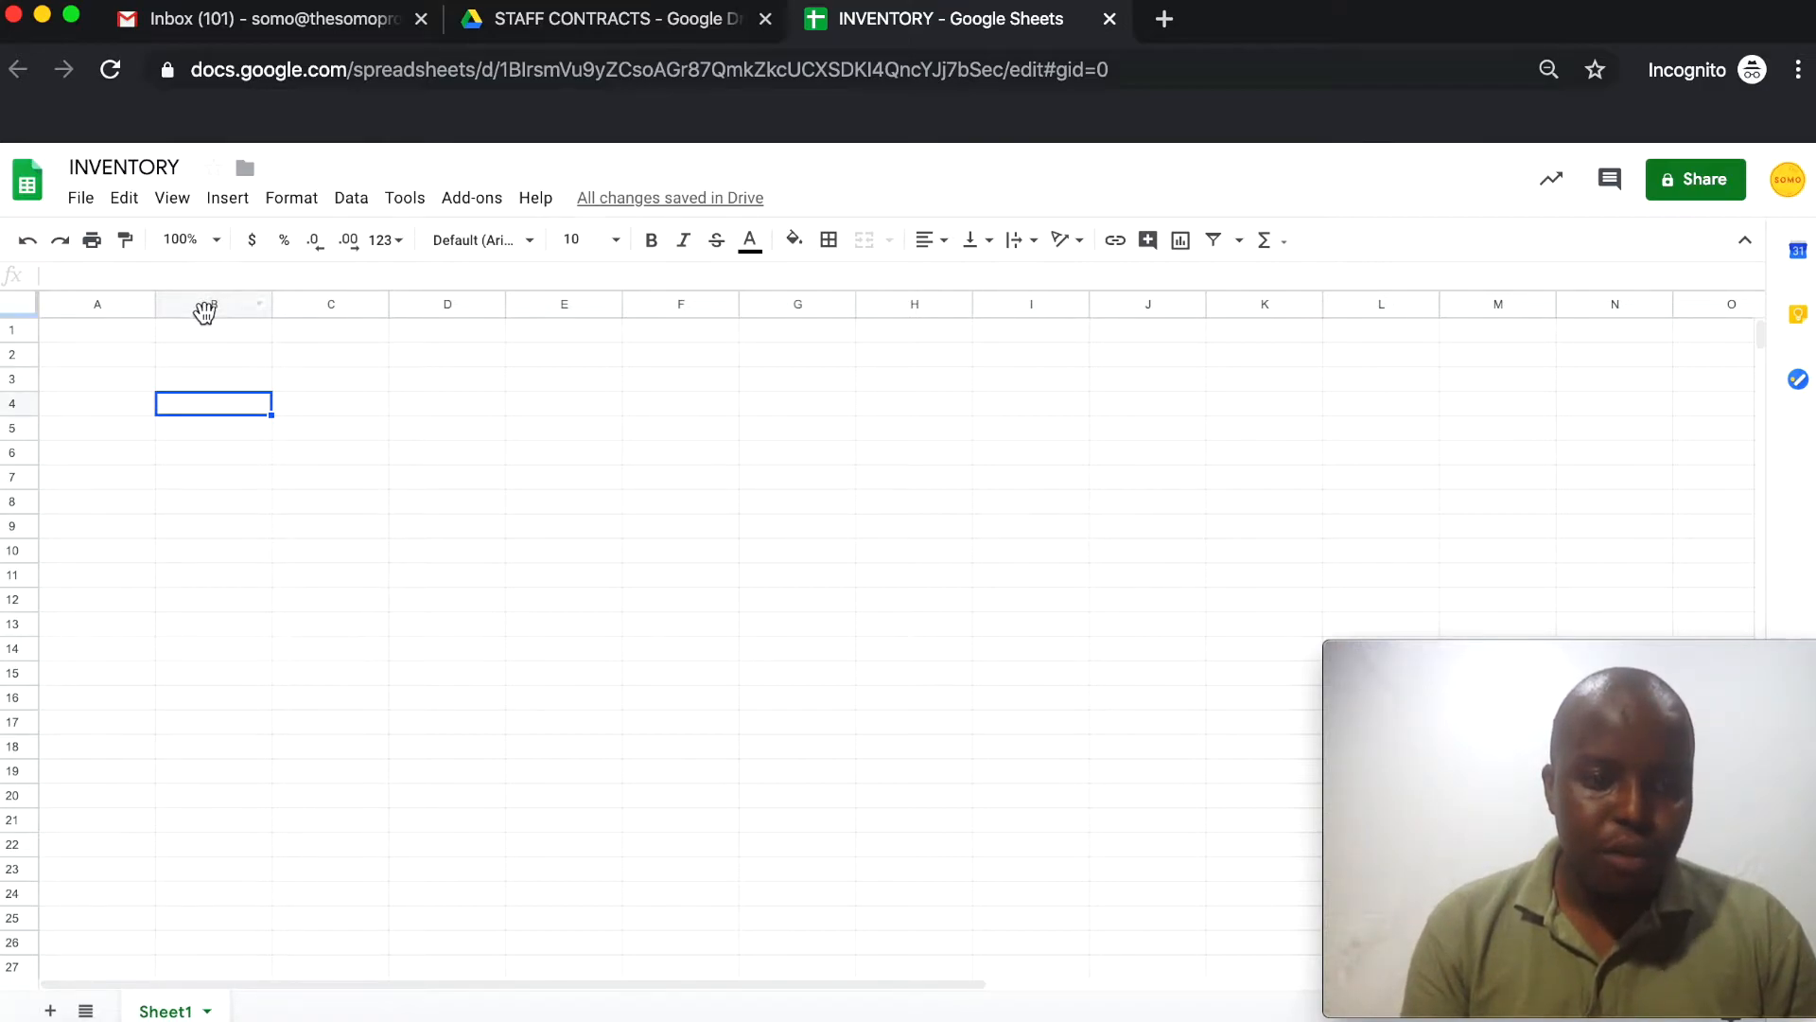
pyautogui.click(14, 403)
pyautogui.click(227, 304)
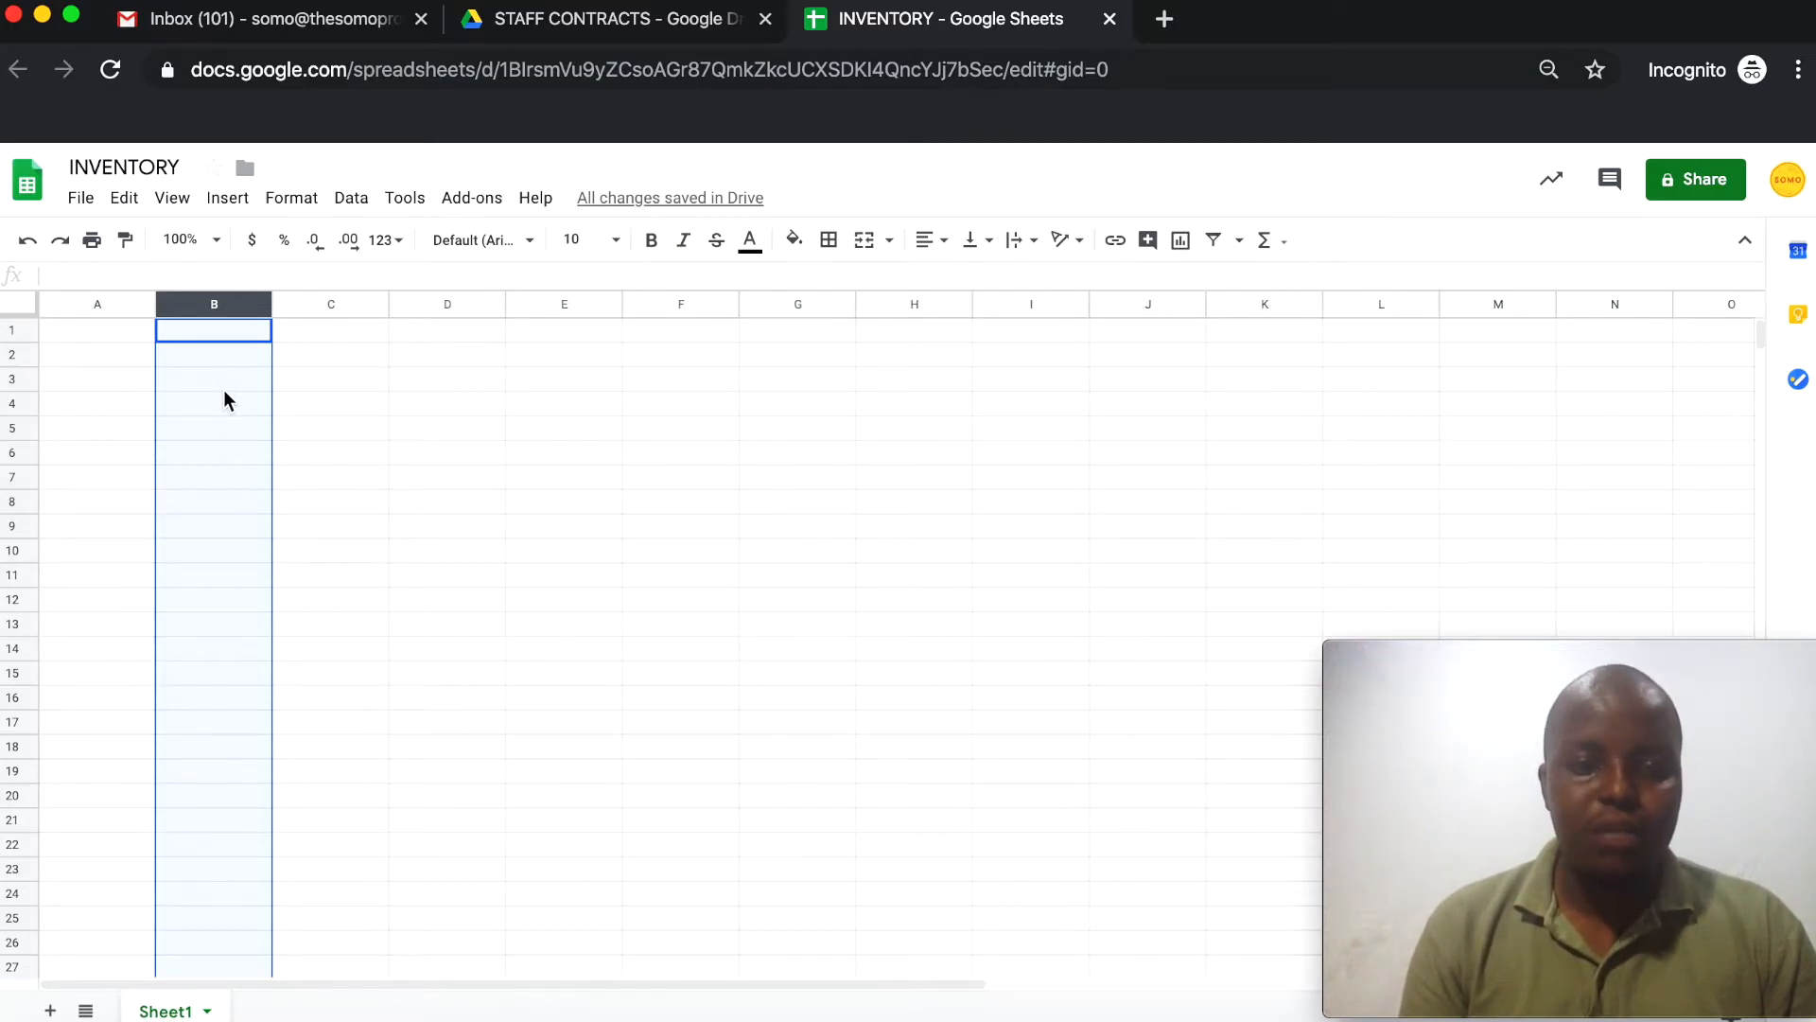
pyautogui.click(324, 303)
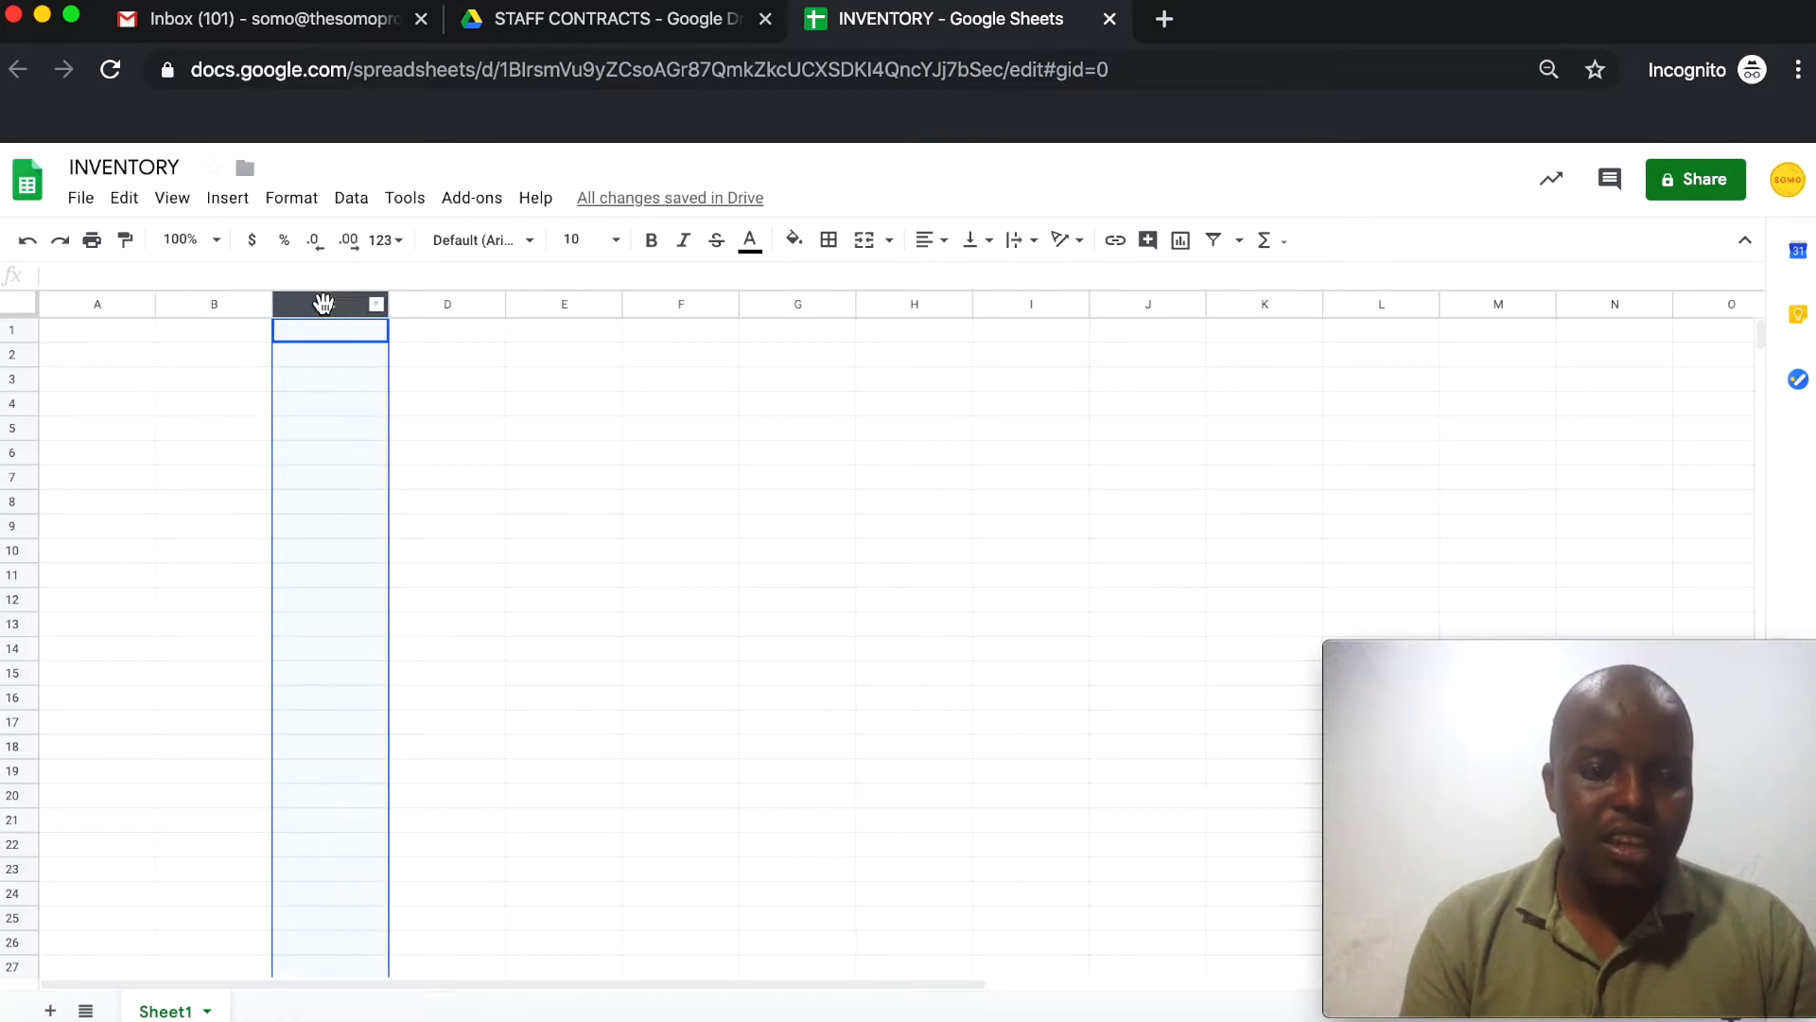
pyautogui.click(447, 307)
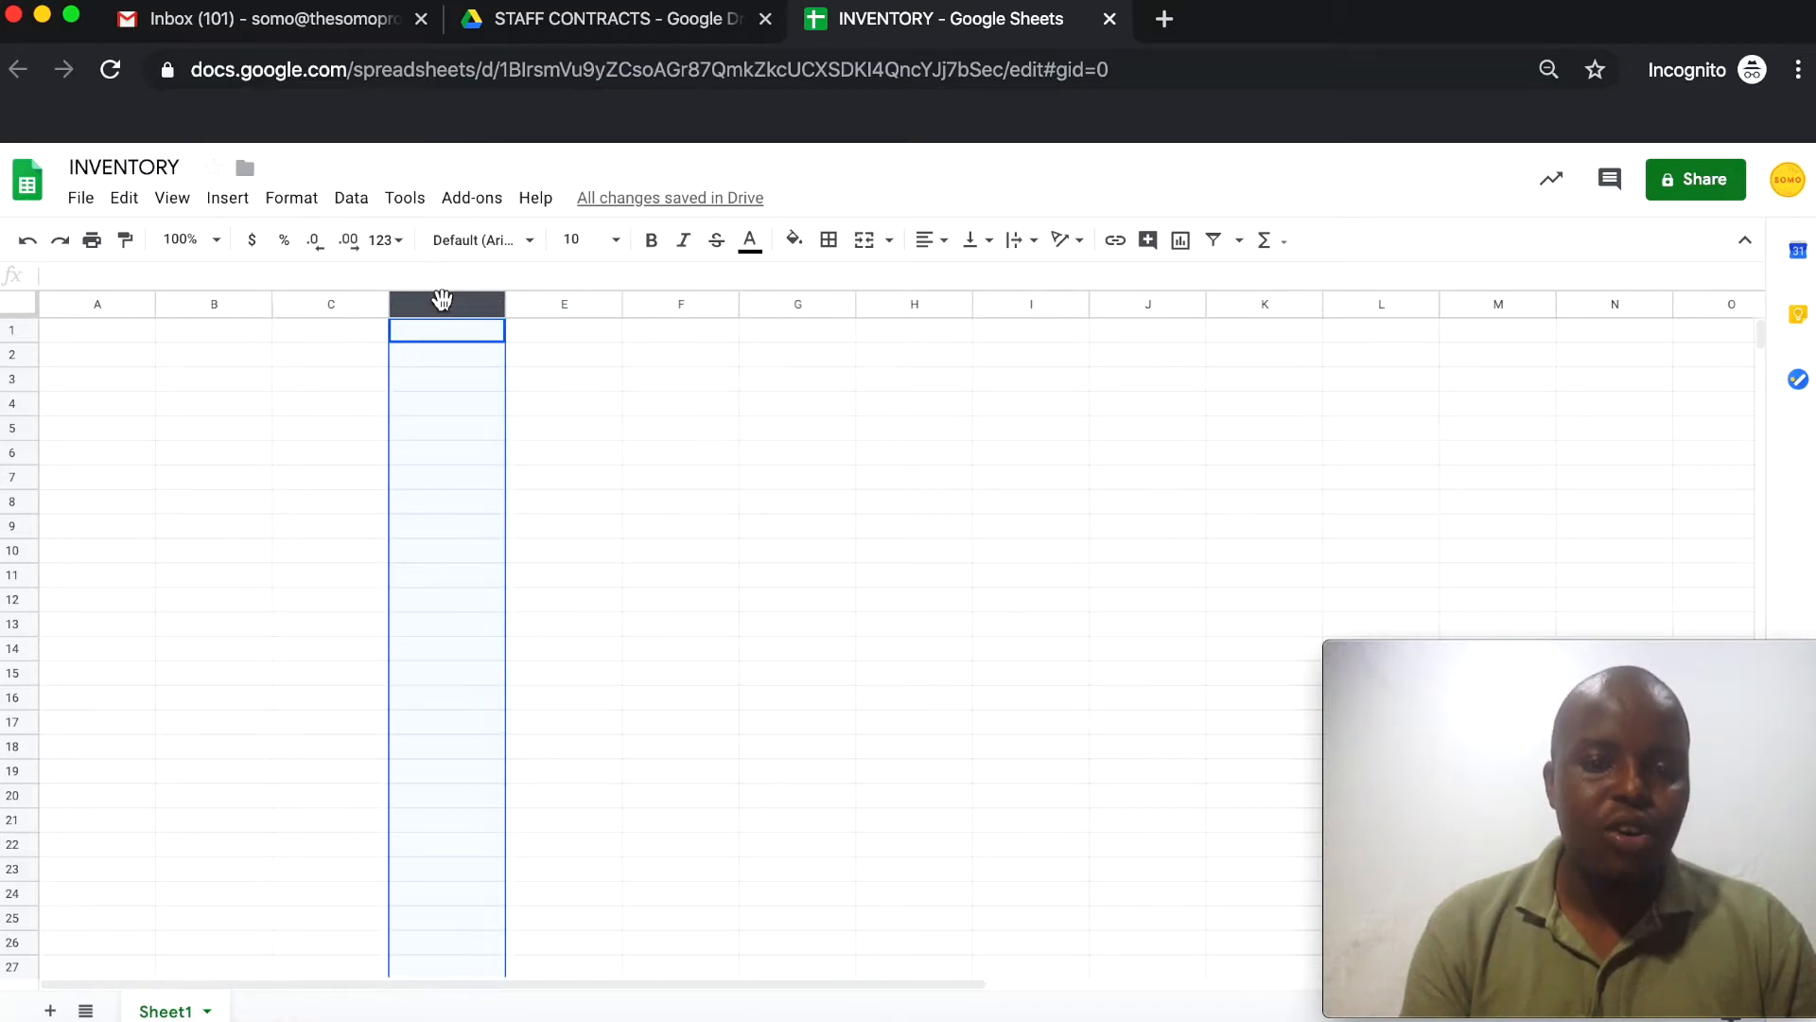
pyautogui.click(588, 309)
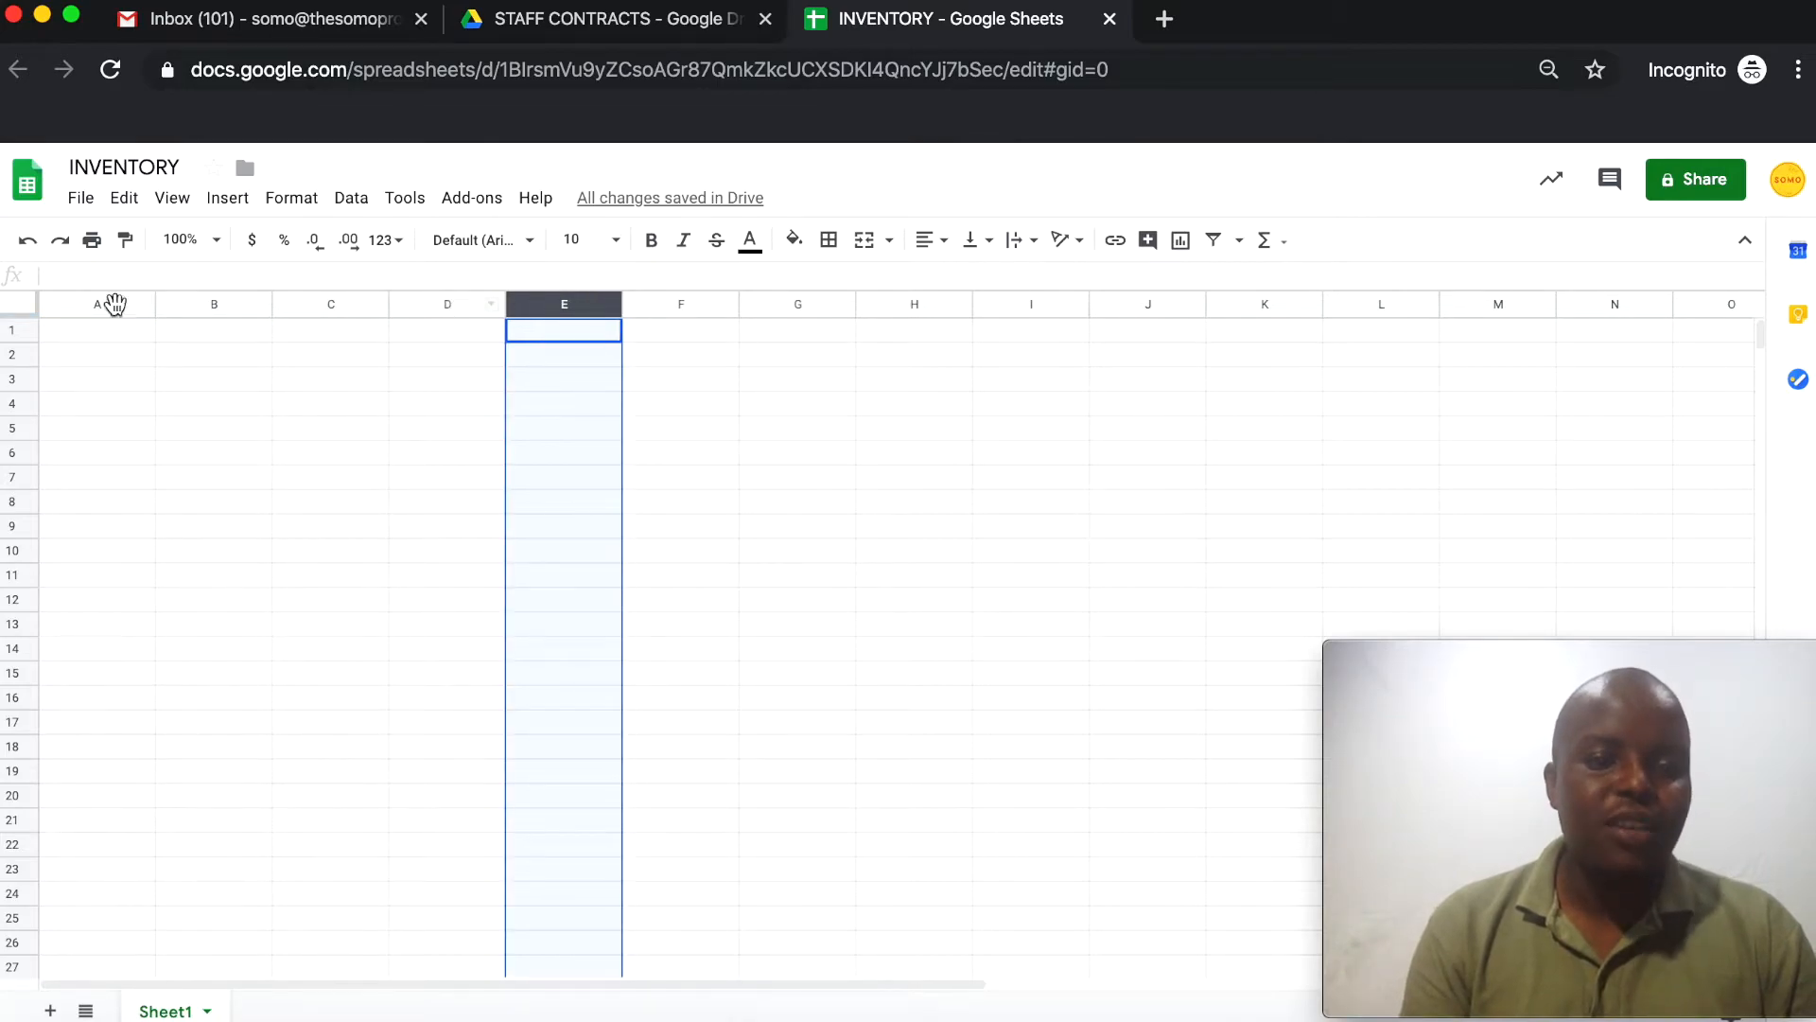
pyautogui.click(115, 304)
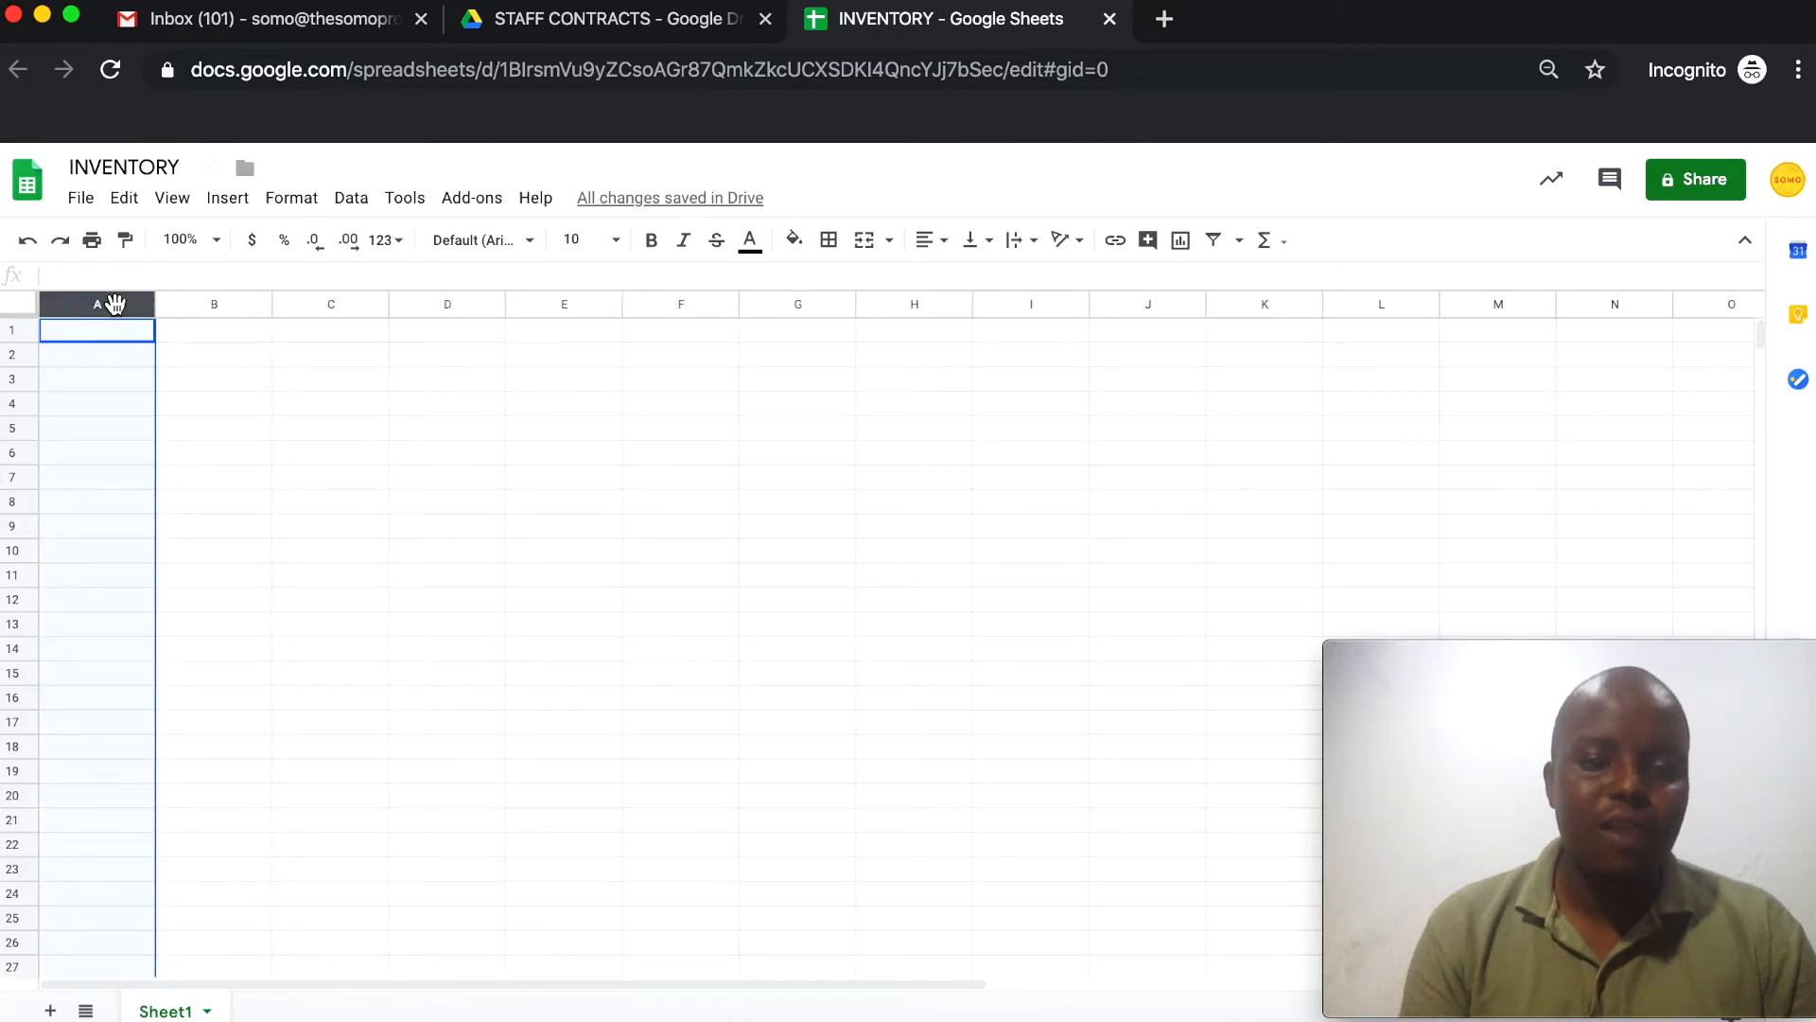
pyautogui.click(215, 312)
pyautogui.click(339, 310)
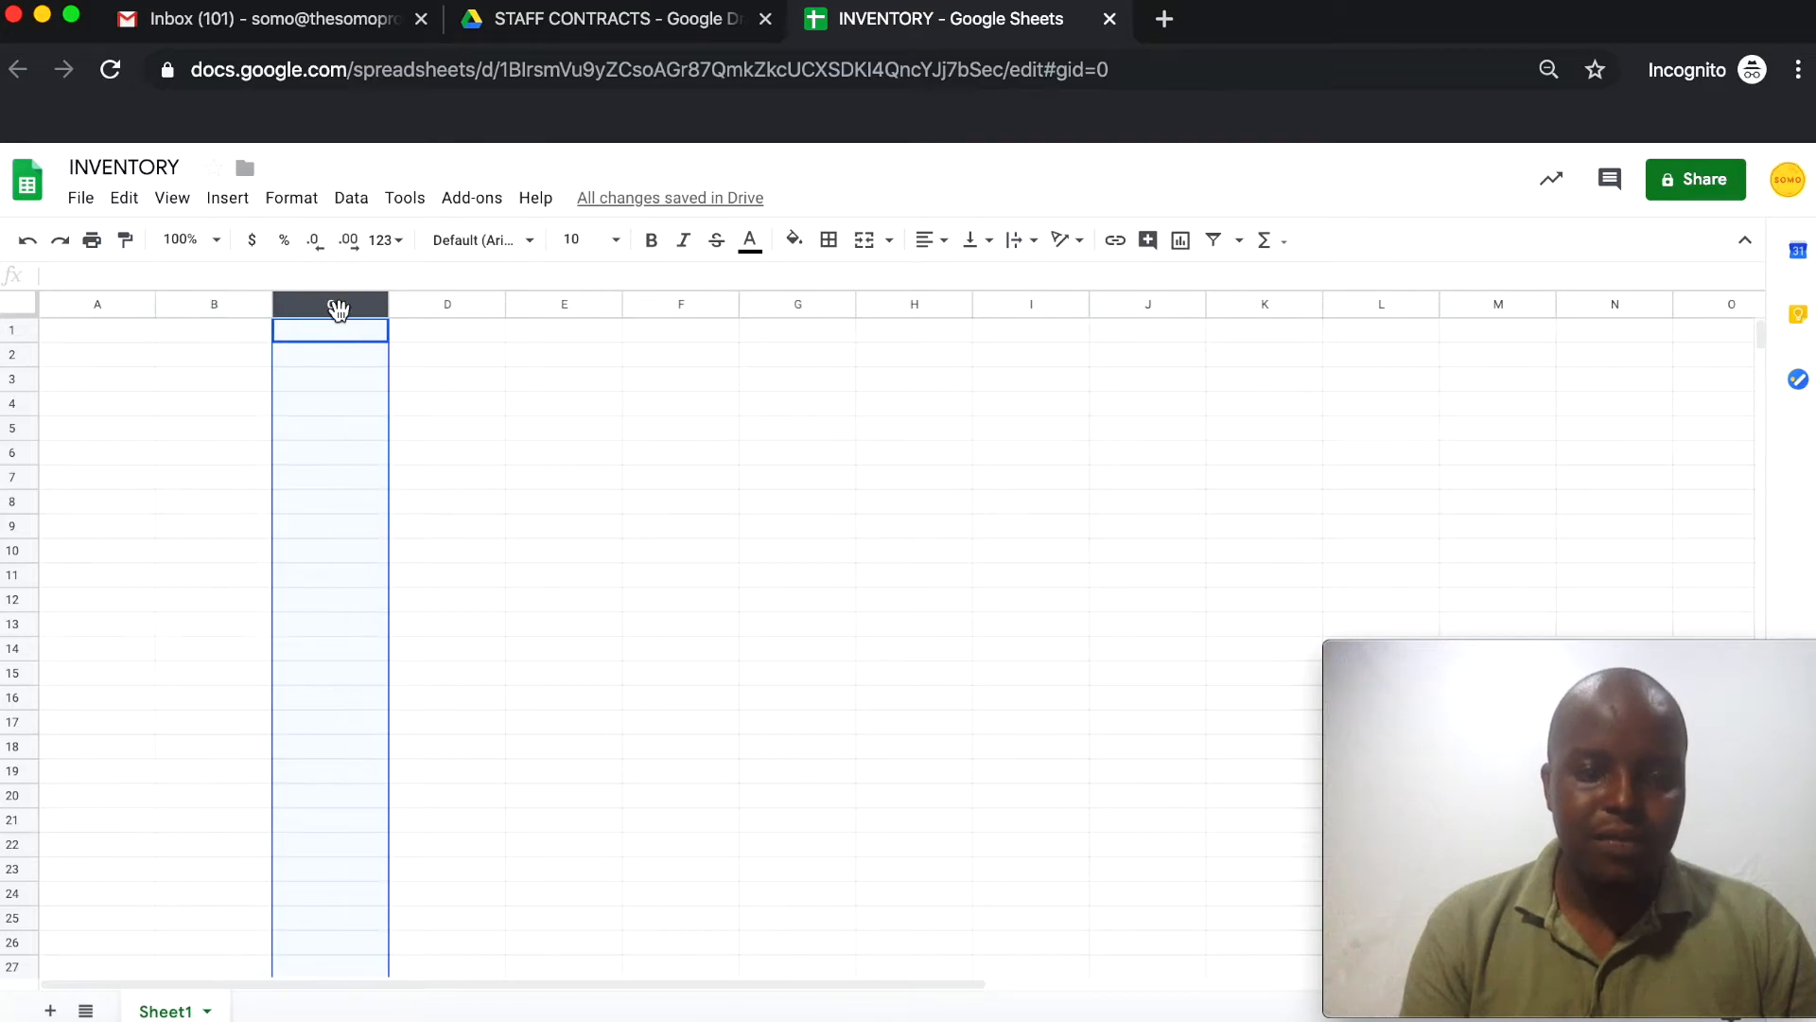
pyautogui.click(437, 309)
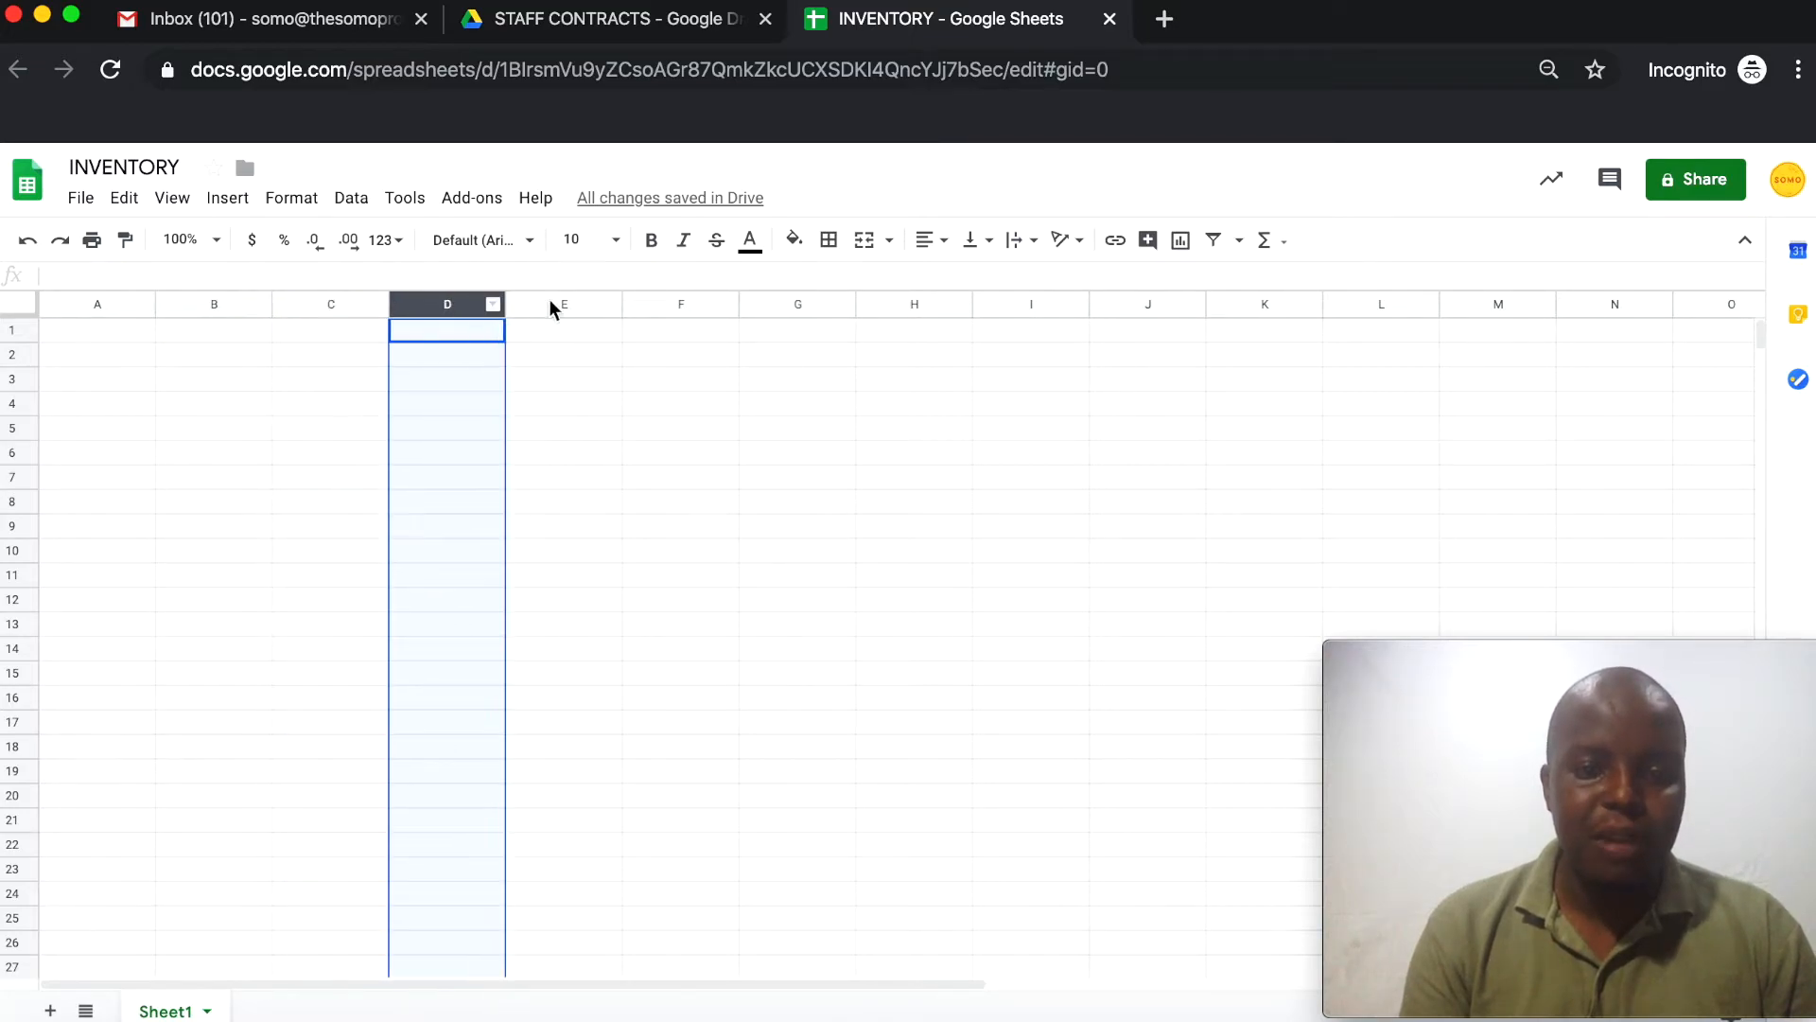
pyautogui.click(144, 303)
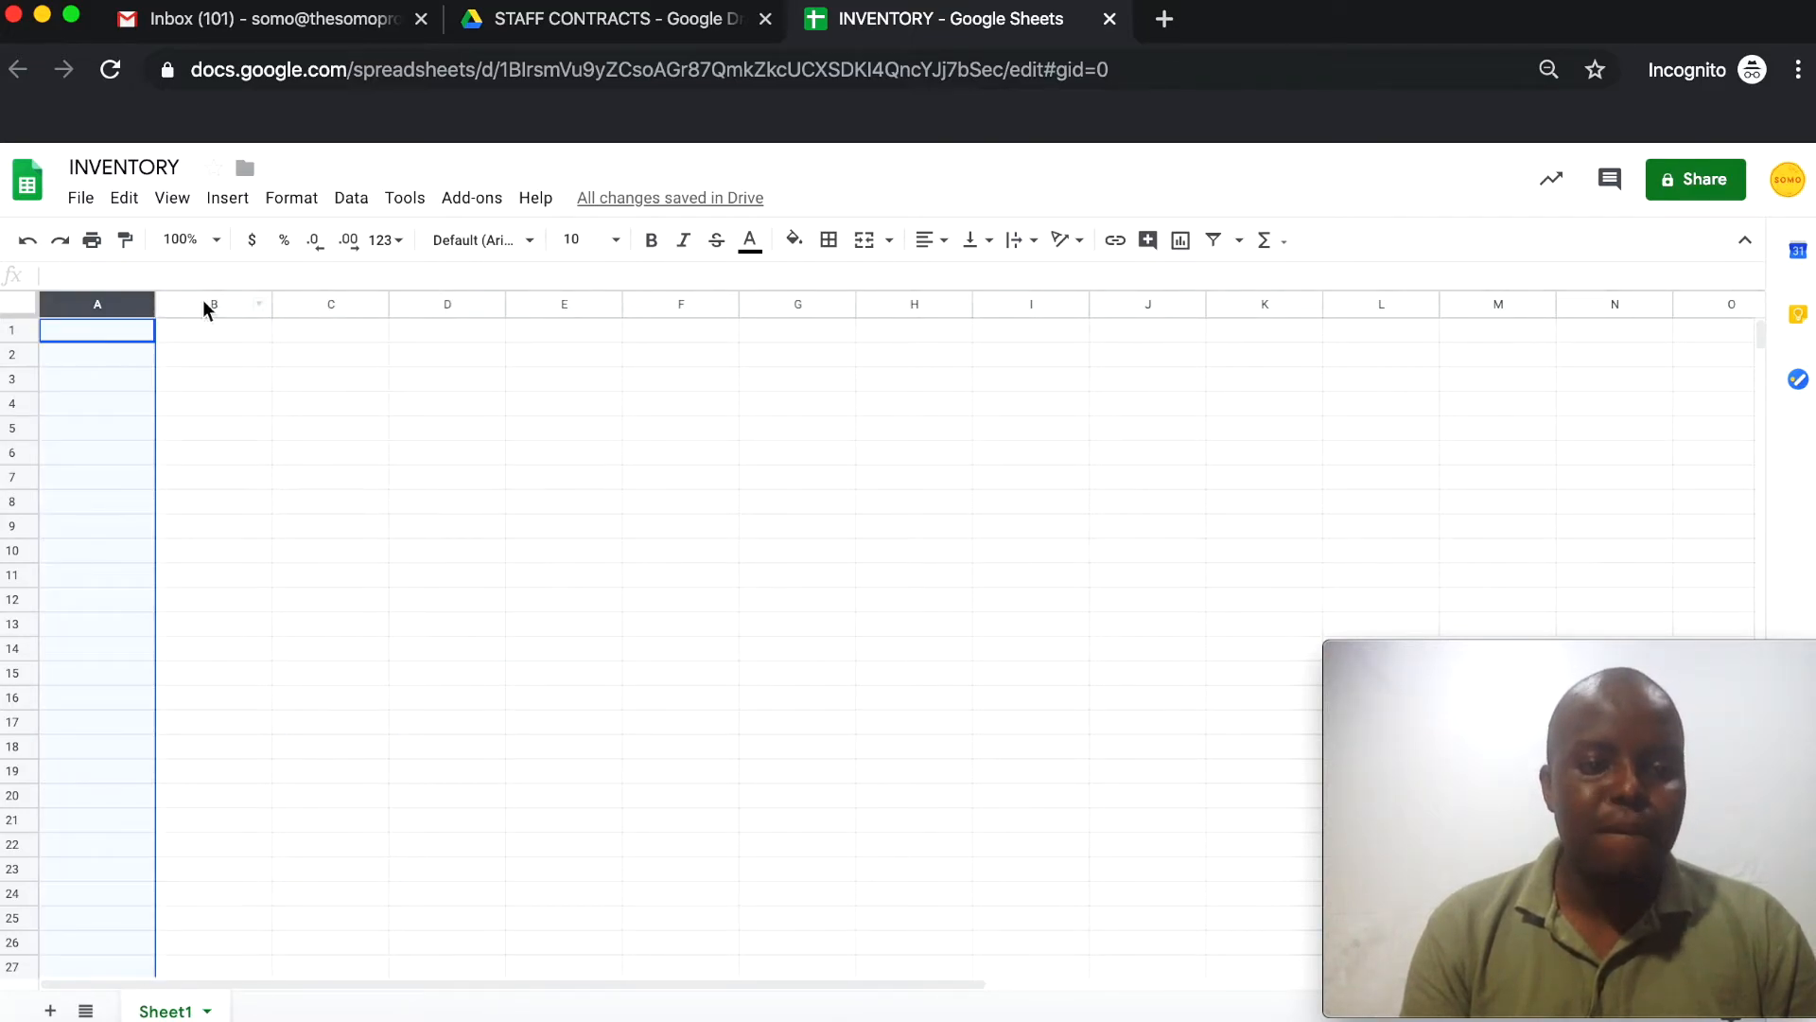
pyautogui.click(204, 303)
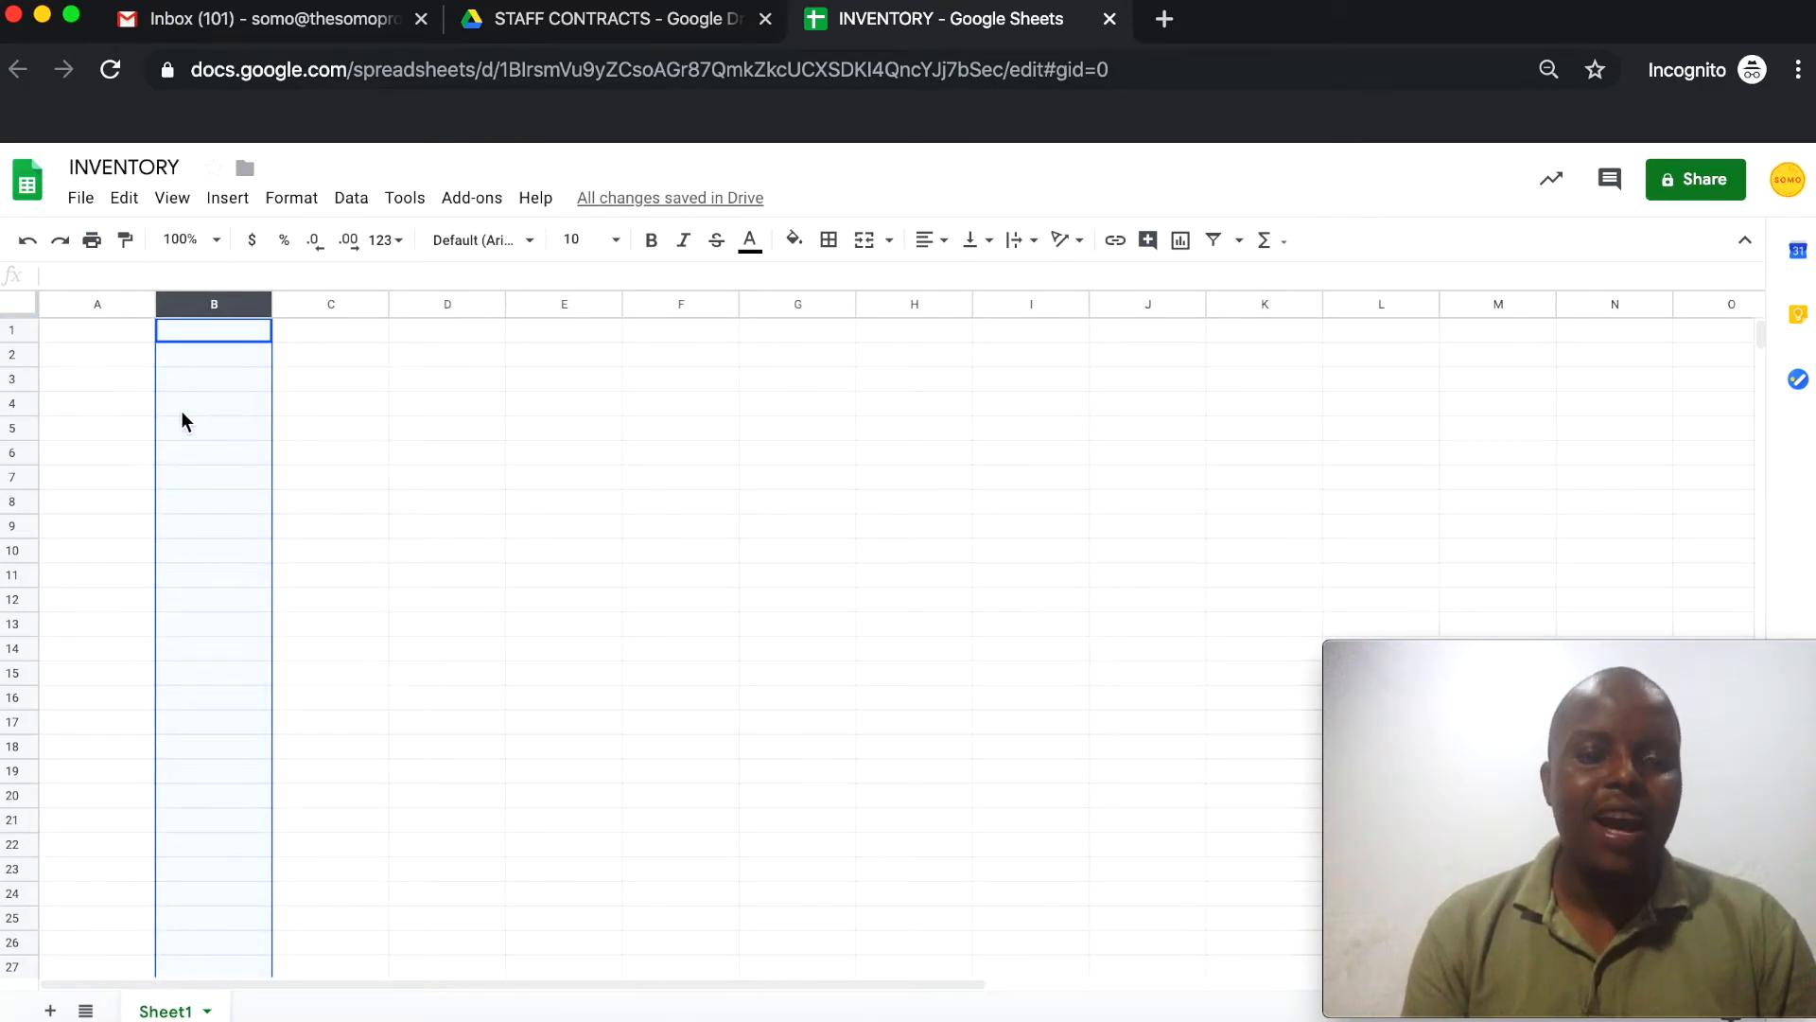
pyautogui.click(66, 381)
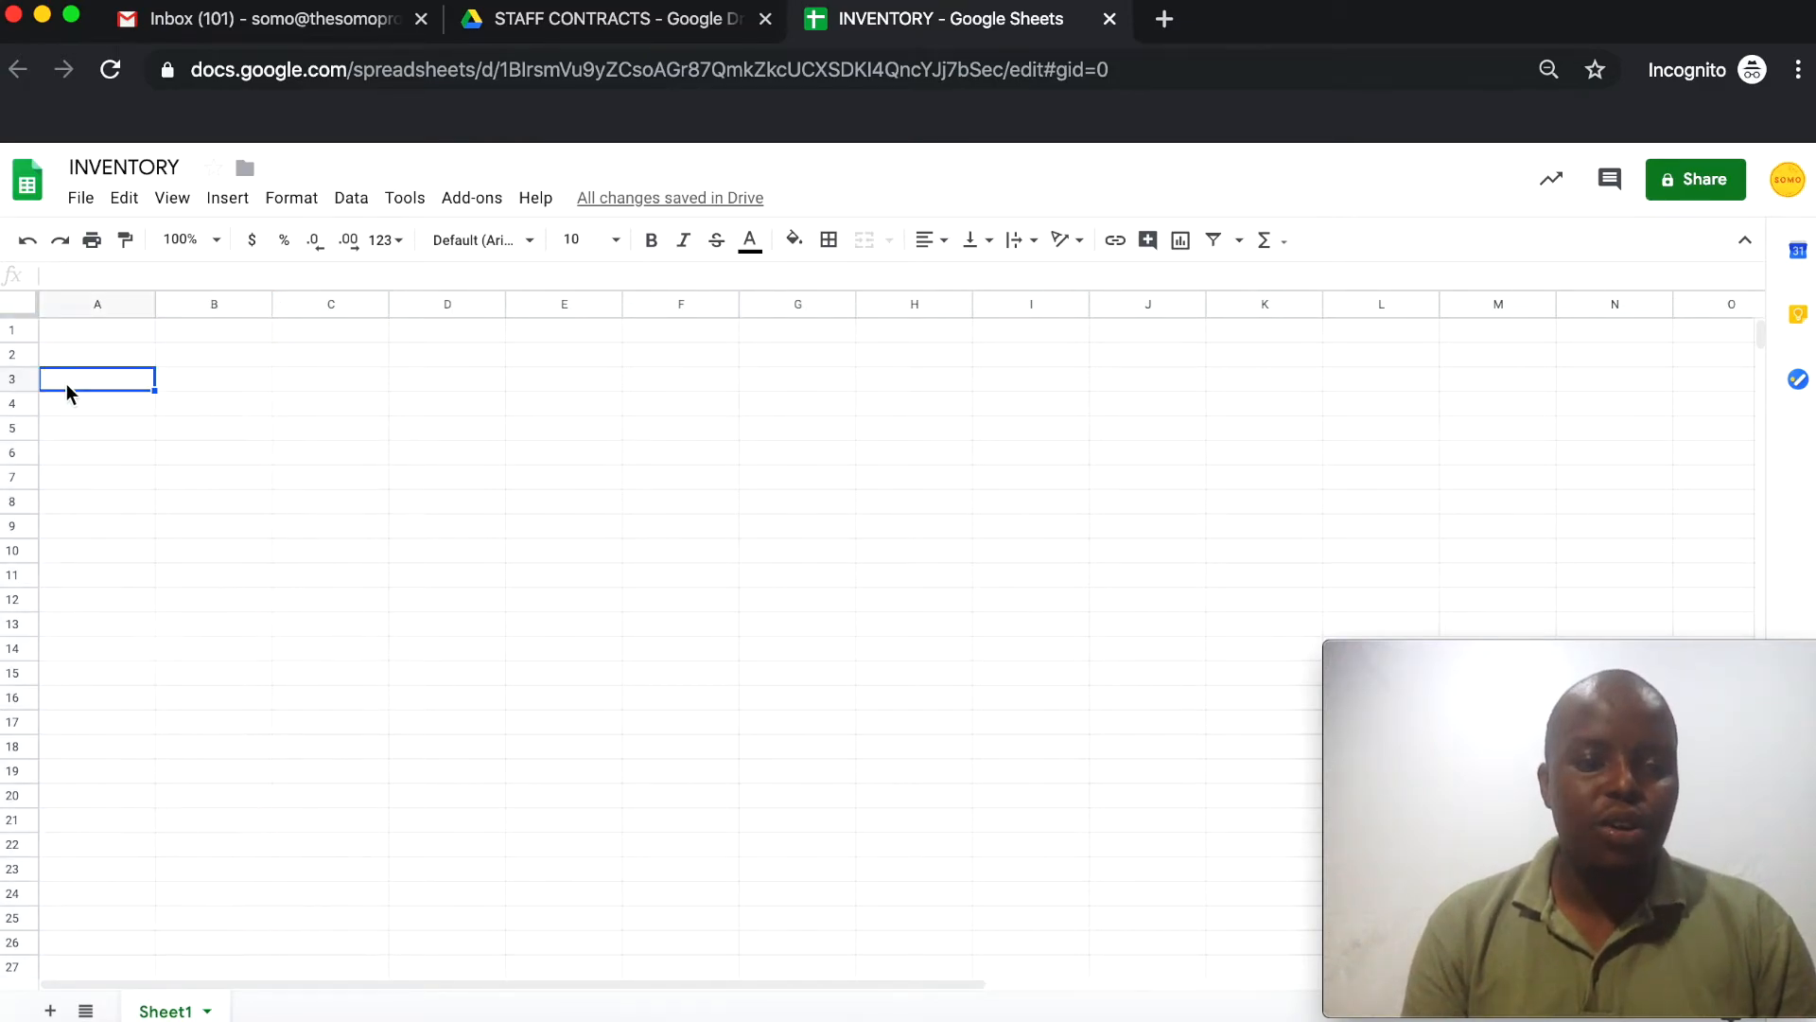
pyautogui.click(14, 331)
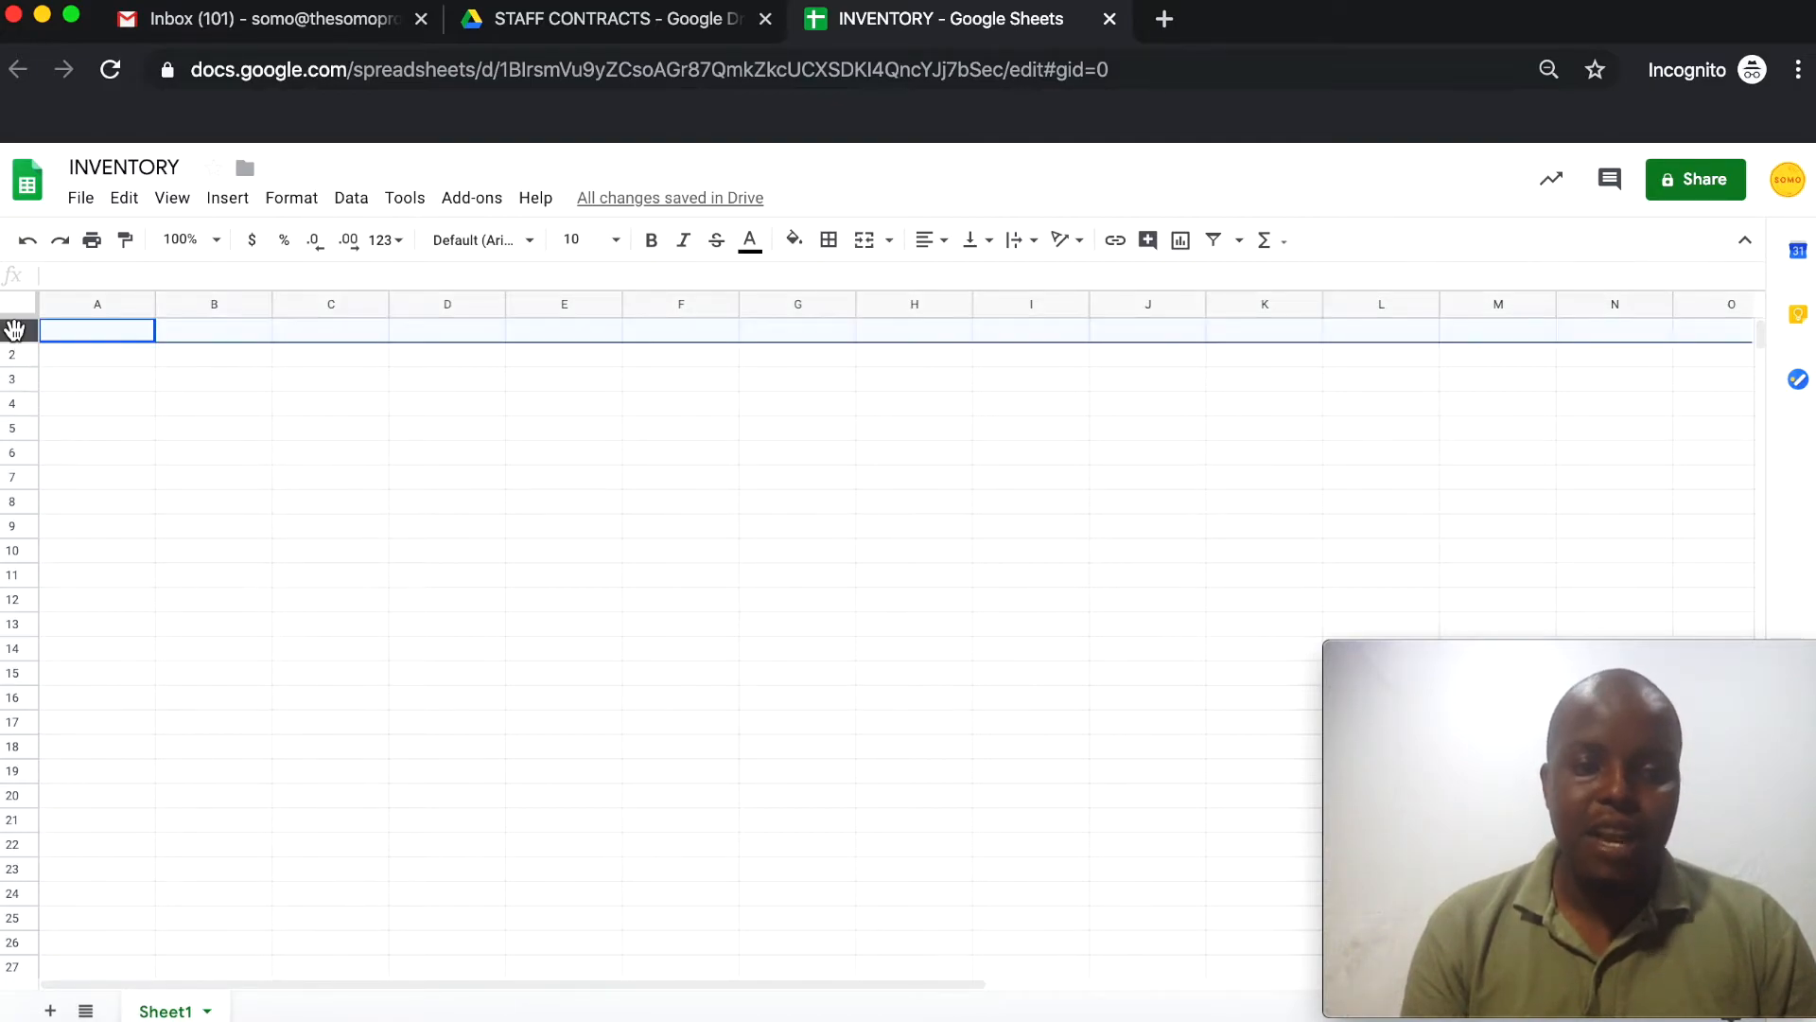
pyautogui.click(12, 356)
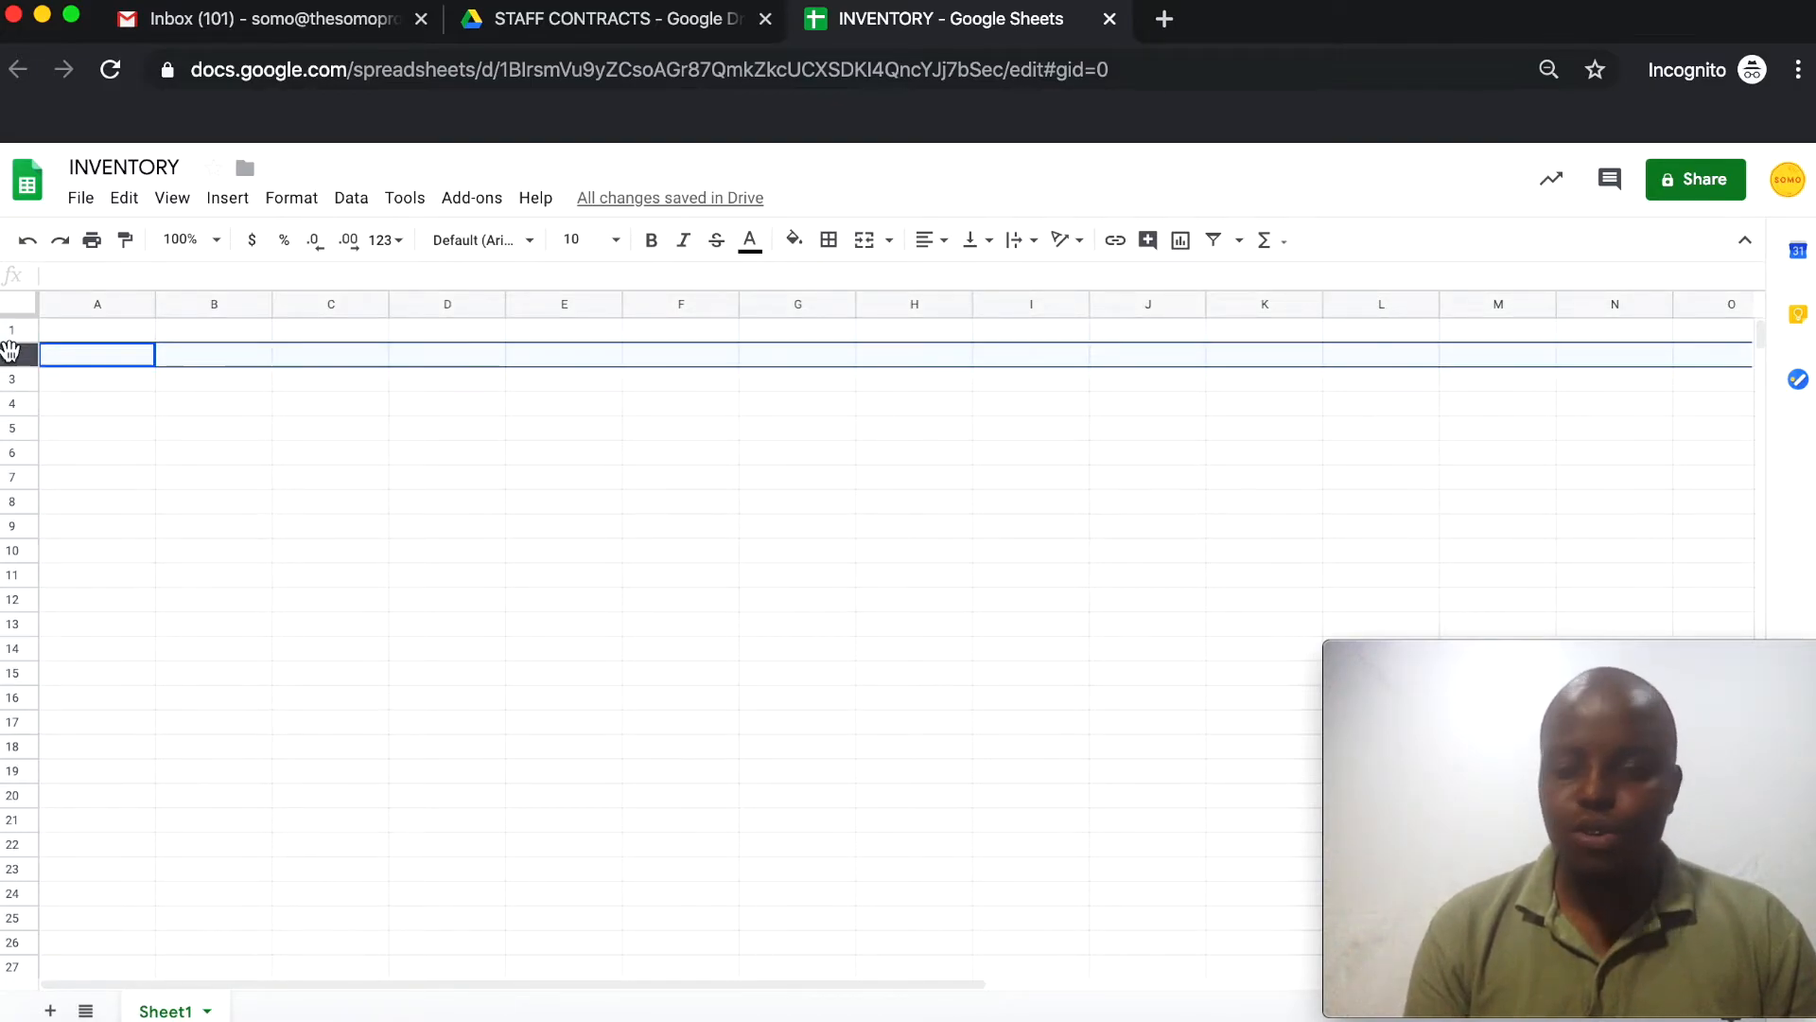
pyautogui.press('Down')
pyautogui.press('Down')
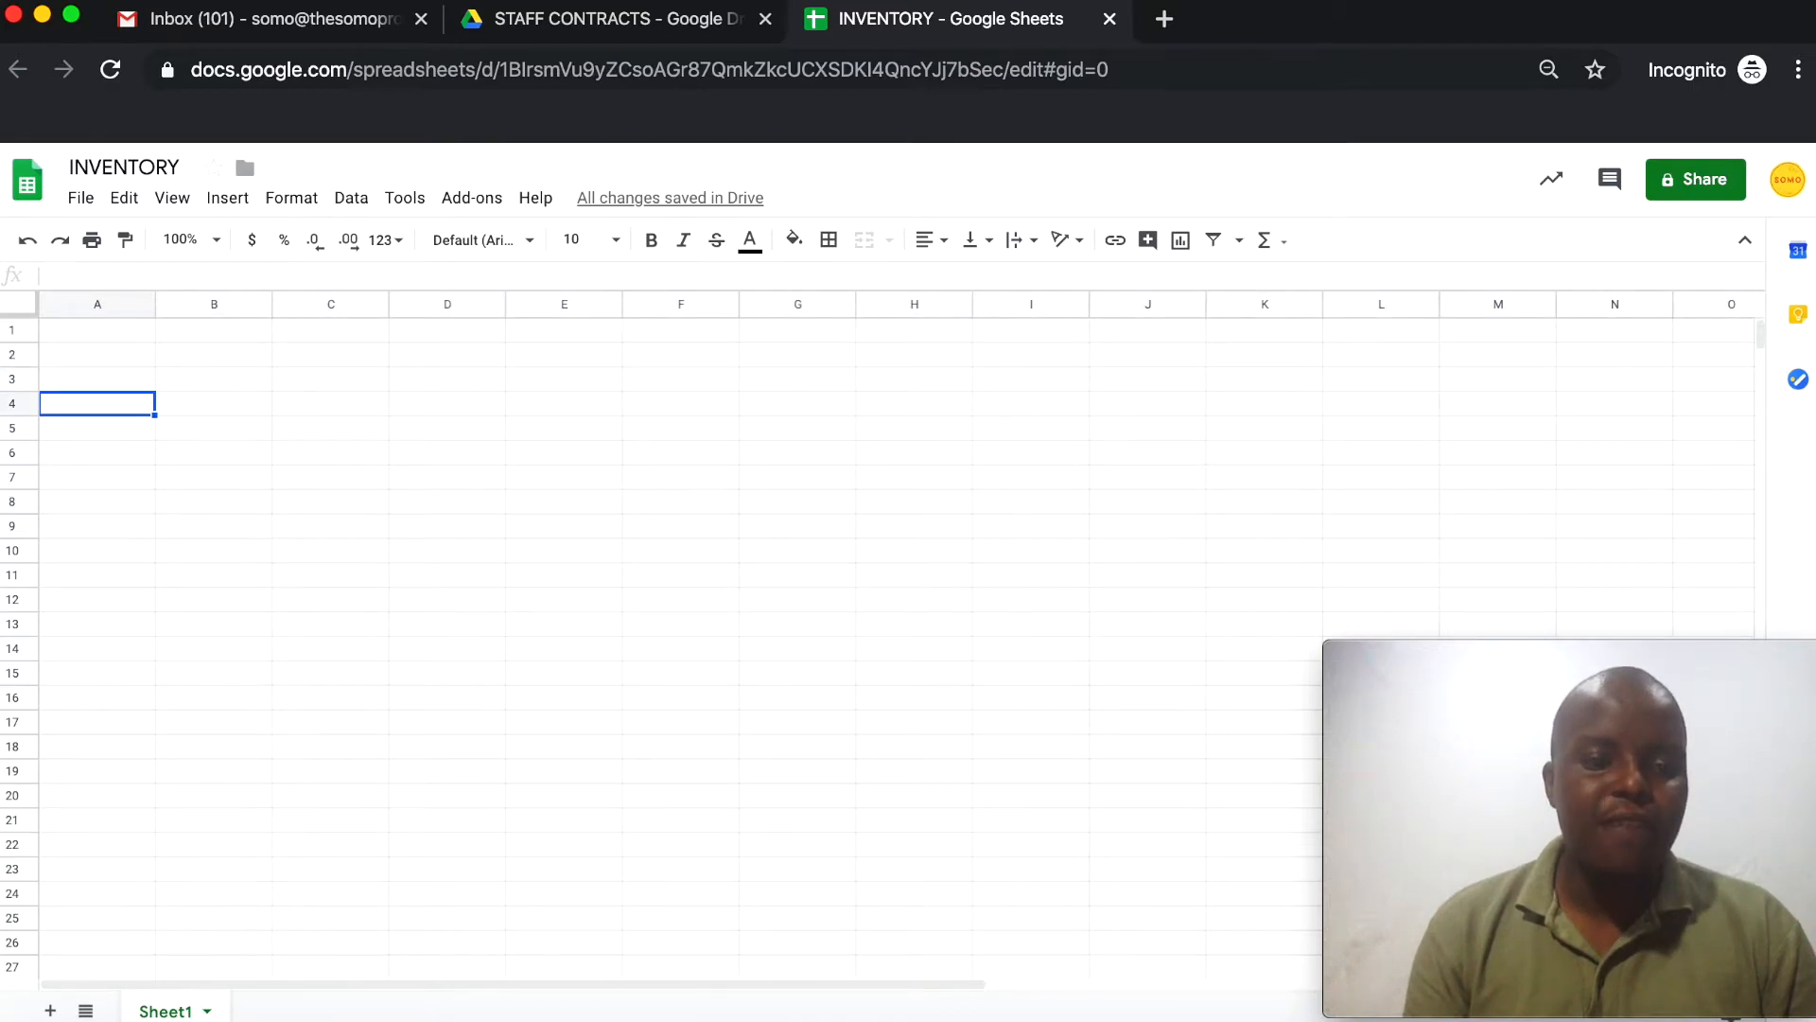
pyautogui.click(11, 430)
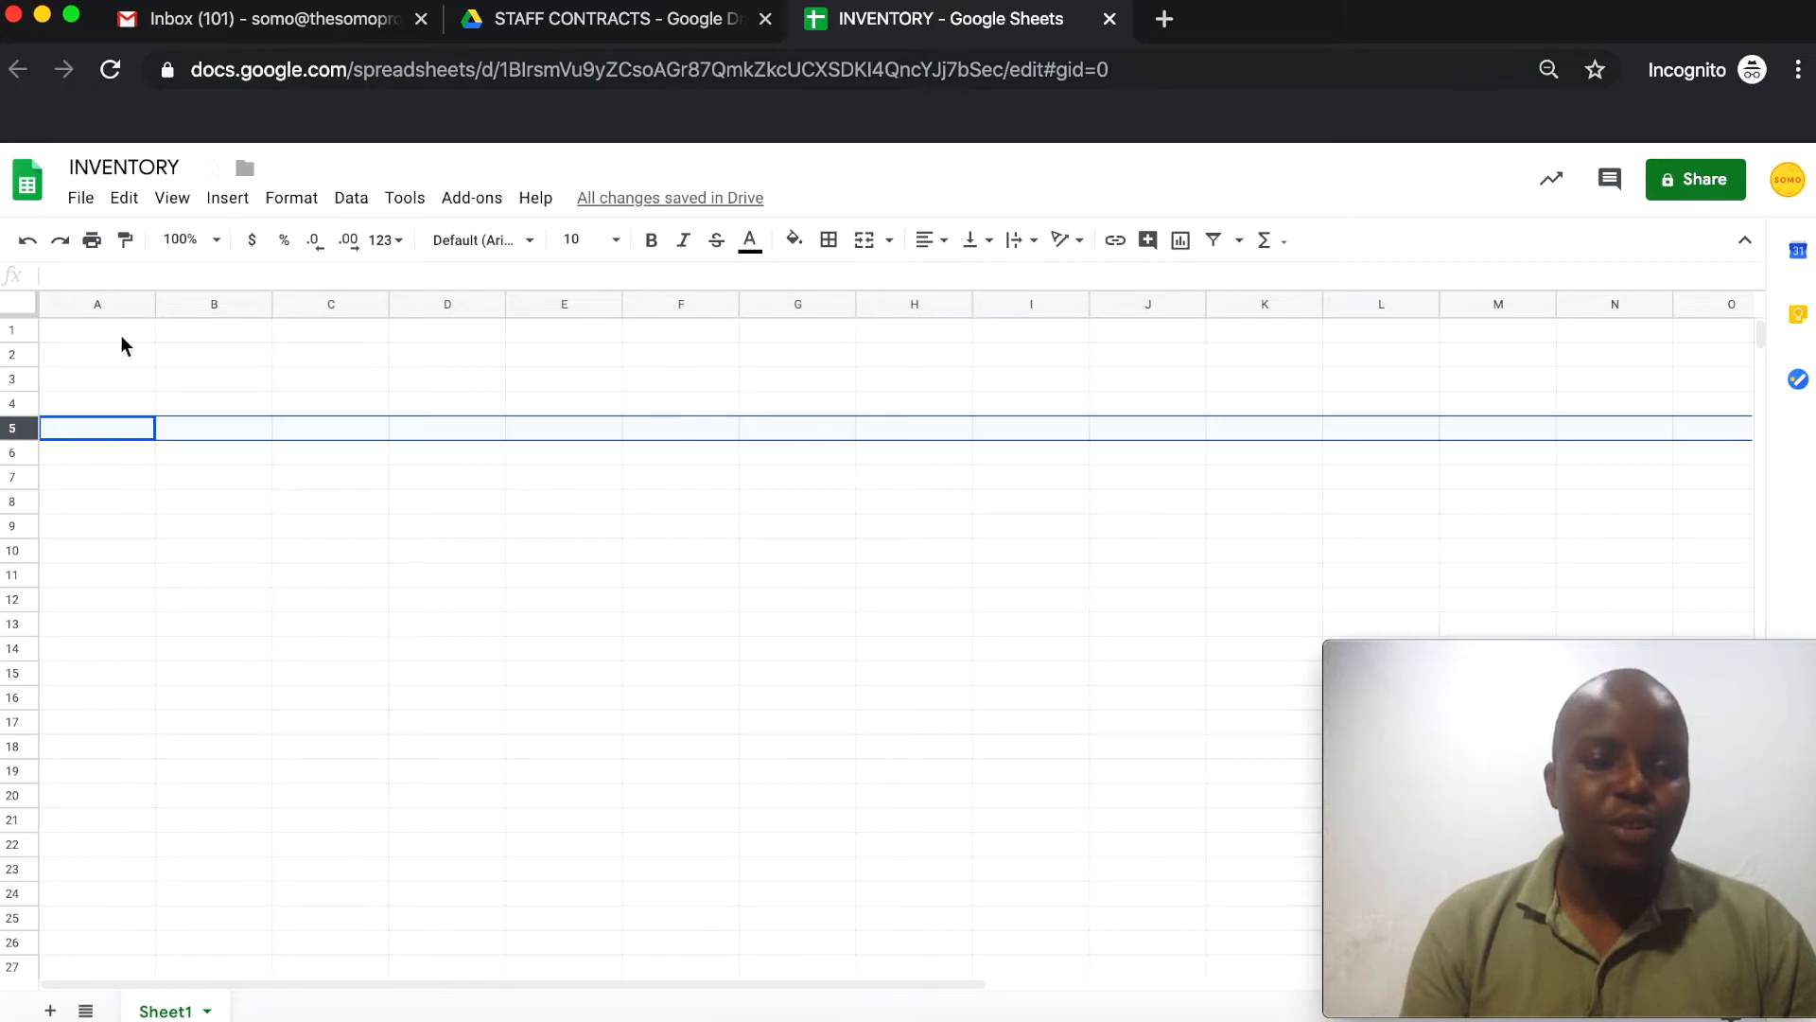
pyautogui.click(227, 388)
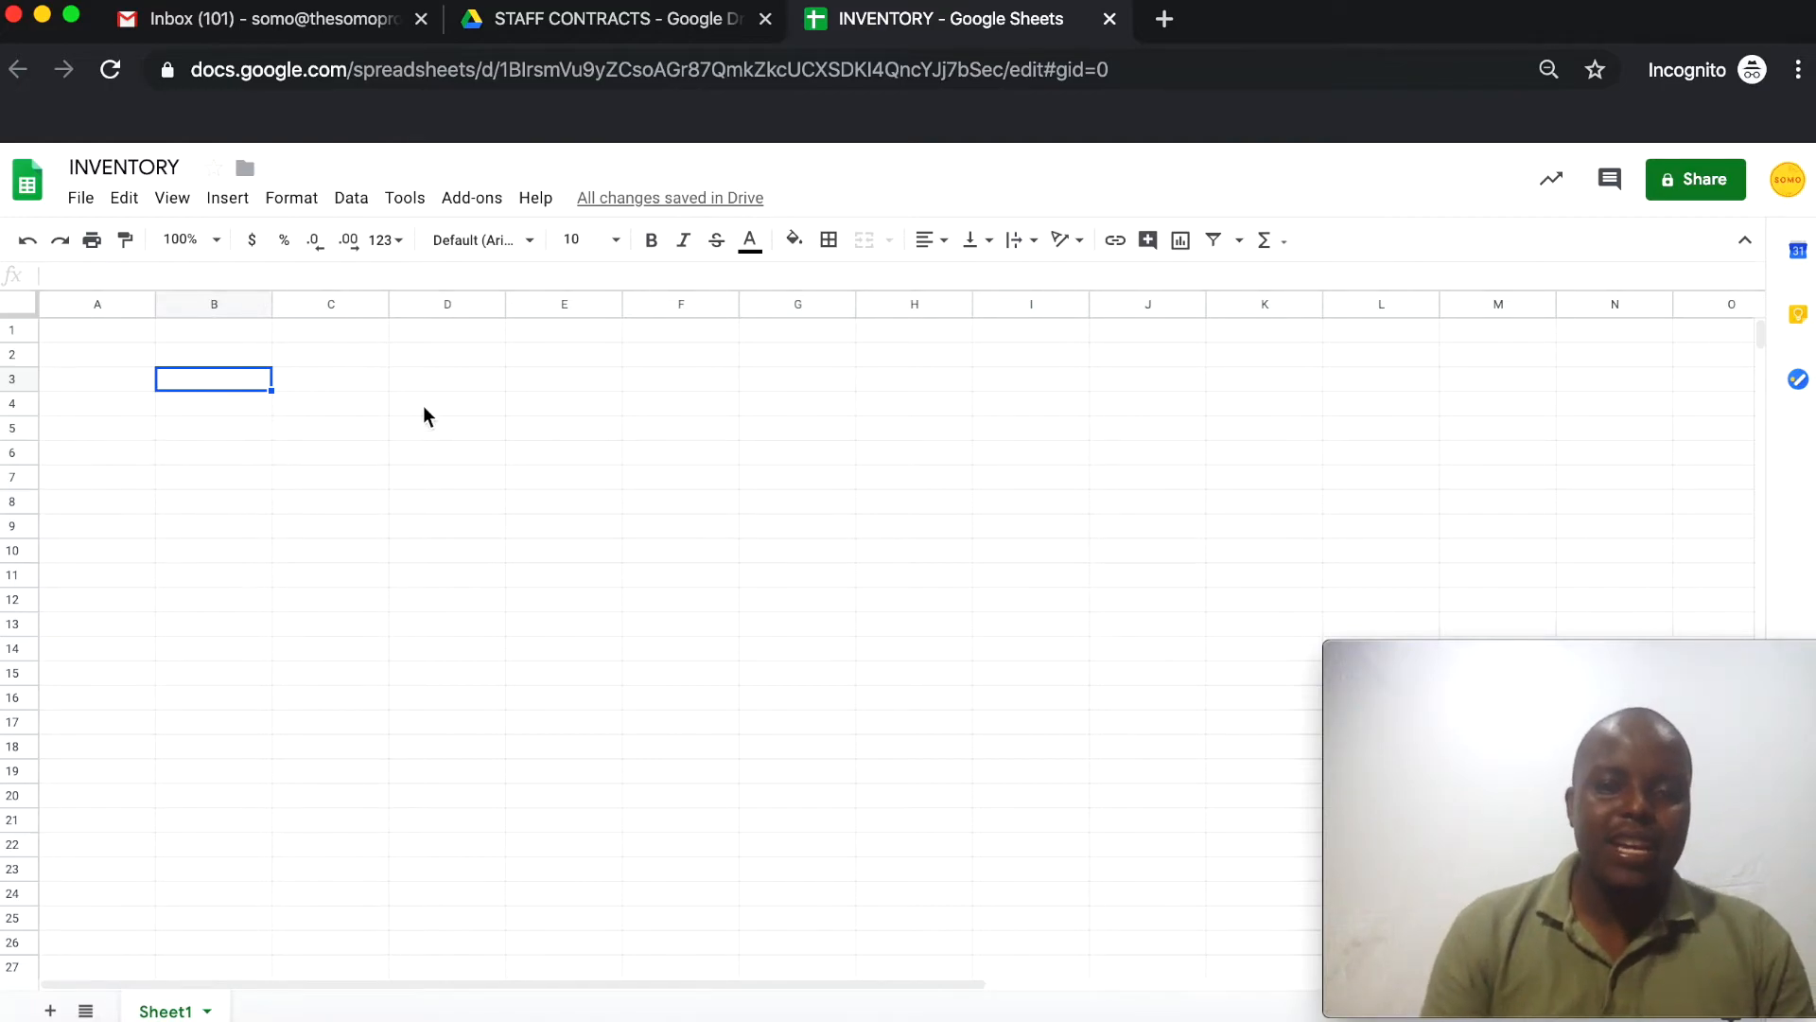
# Enter the headers NAME in C2 and PRICE in D2, discarding a stray entry
pyautogui.click(358, 378)
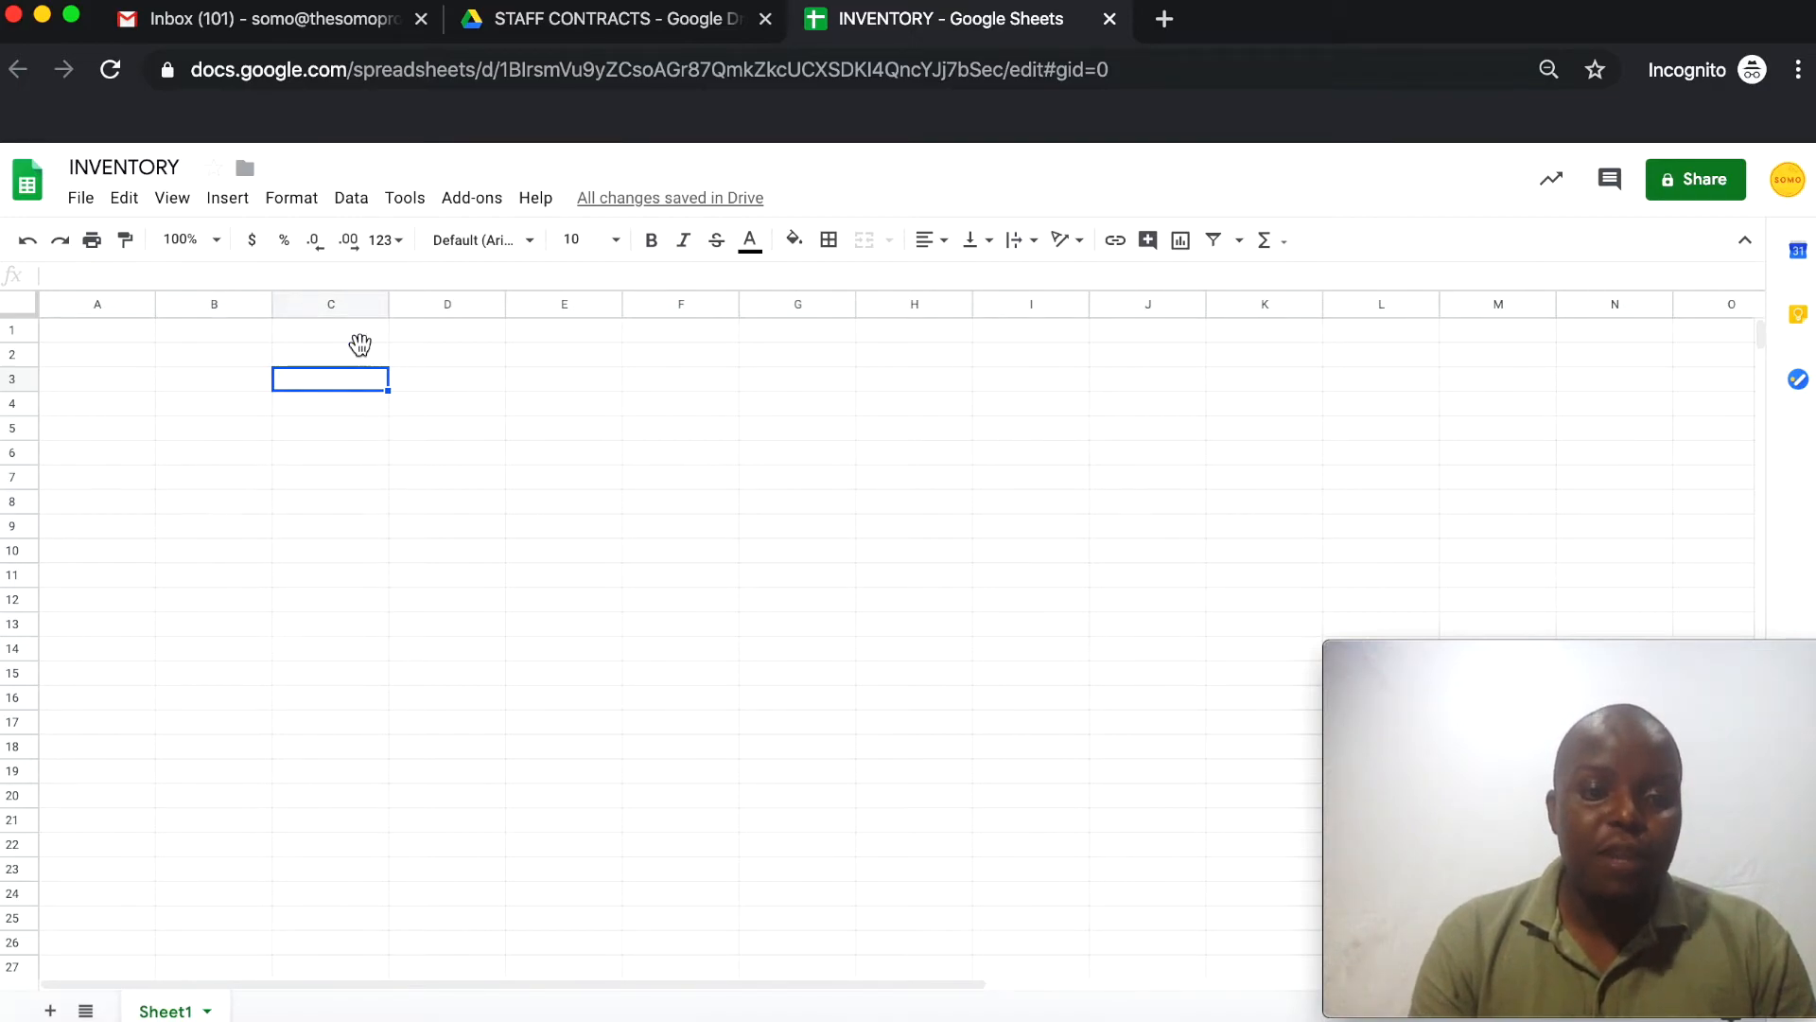
pyautogui.click(363, 352)
pyautogui.write('G')
pyautogui.press('Escape')
pyautogui.write('NAME')
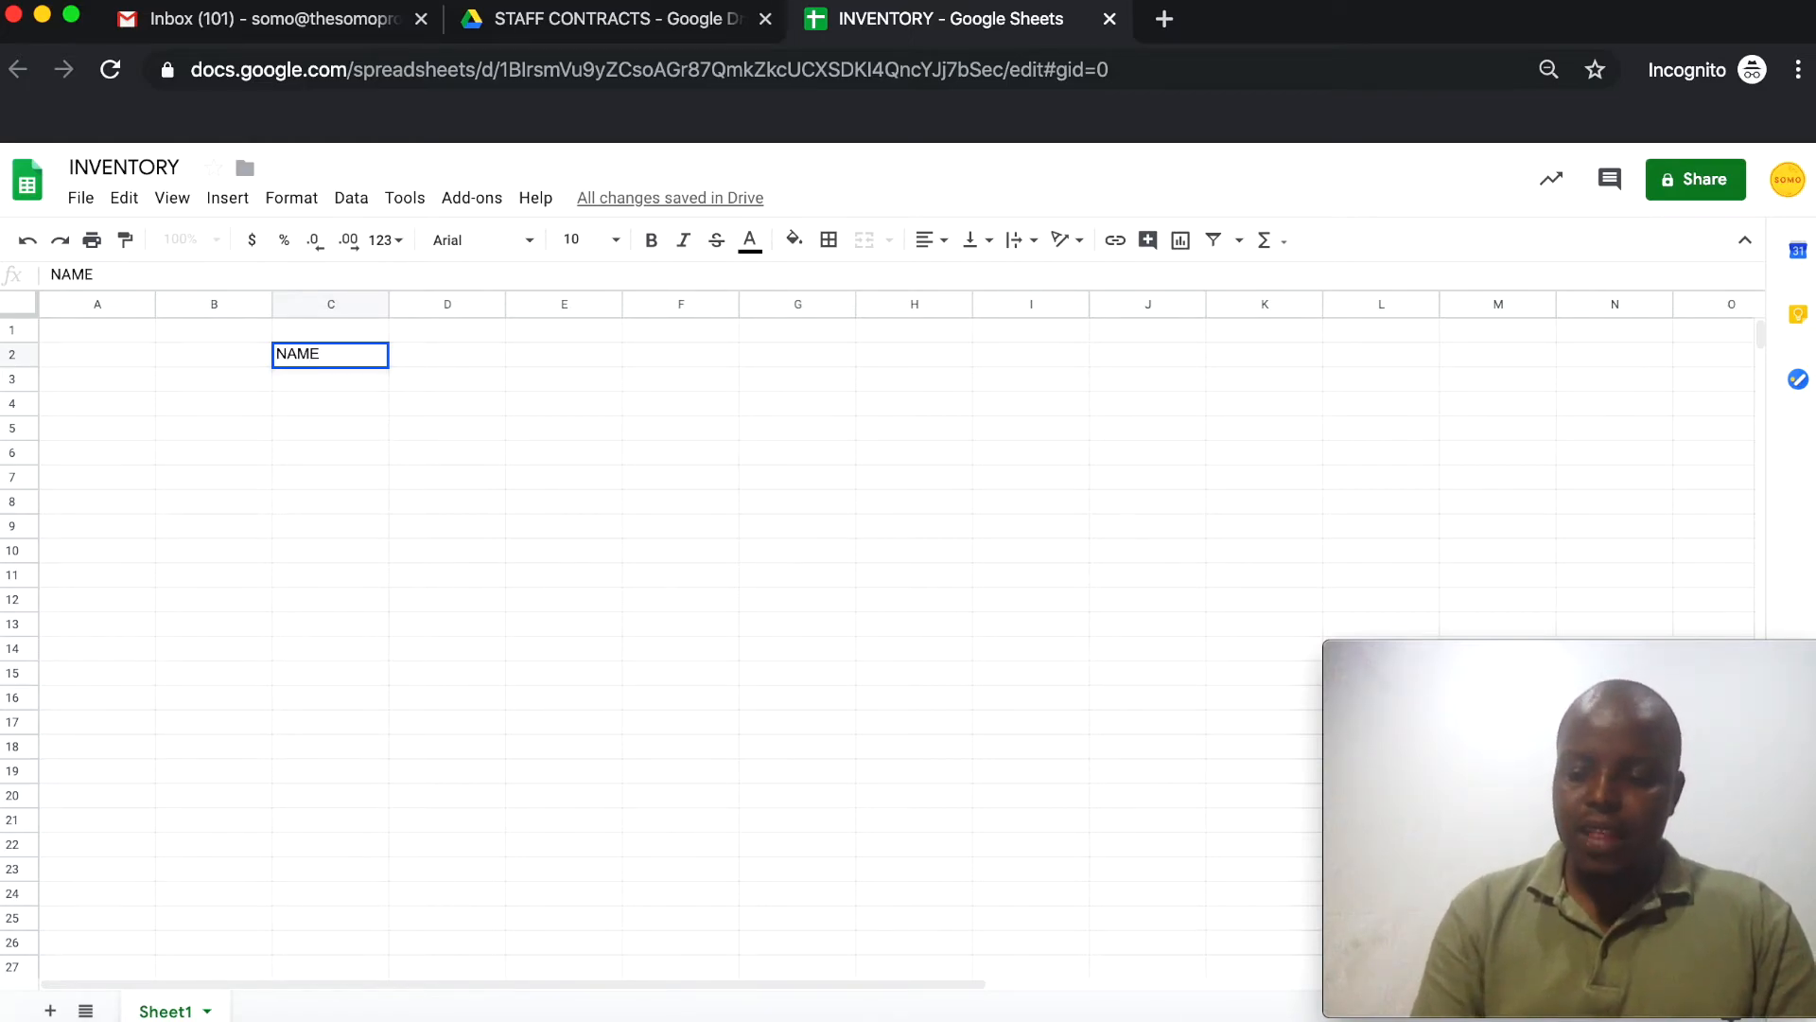
pyautogui.press('Tab')
pyautogui.write('PRICE')
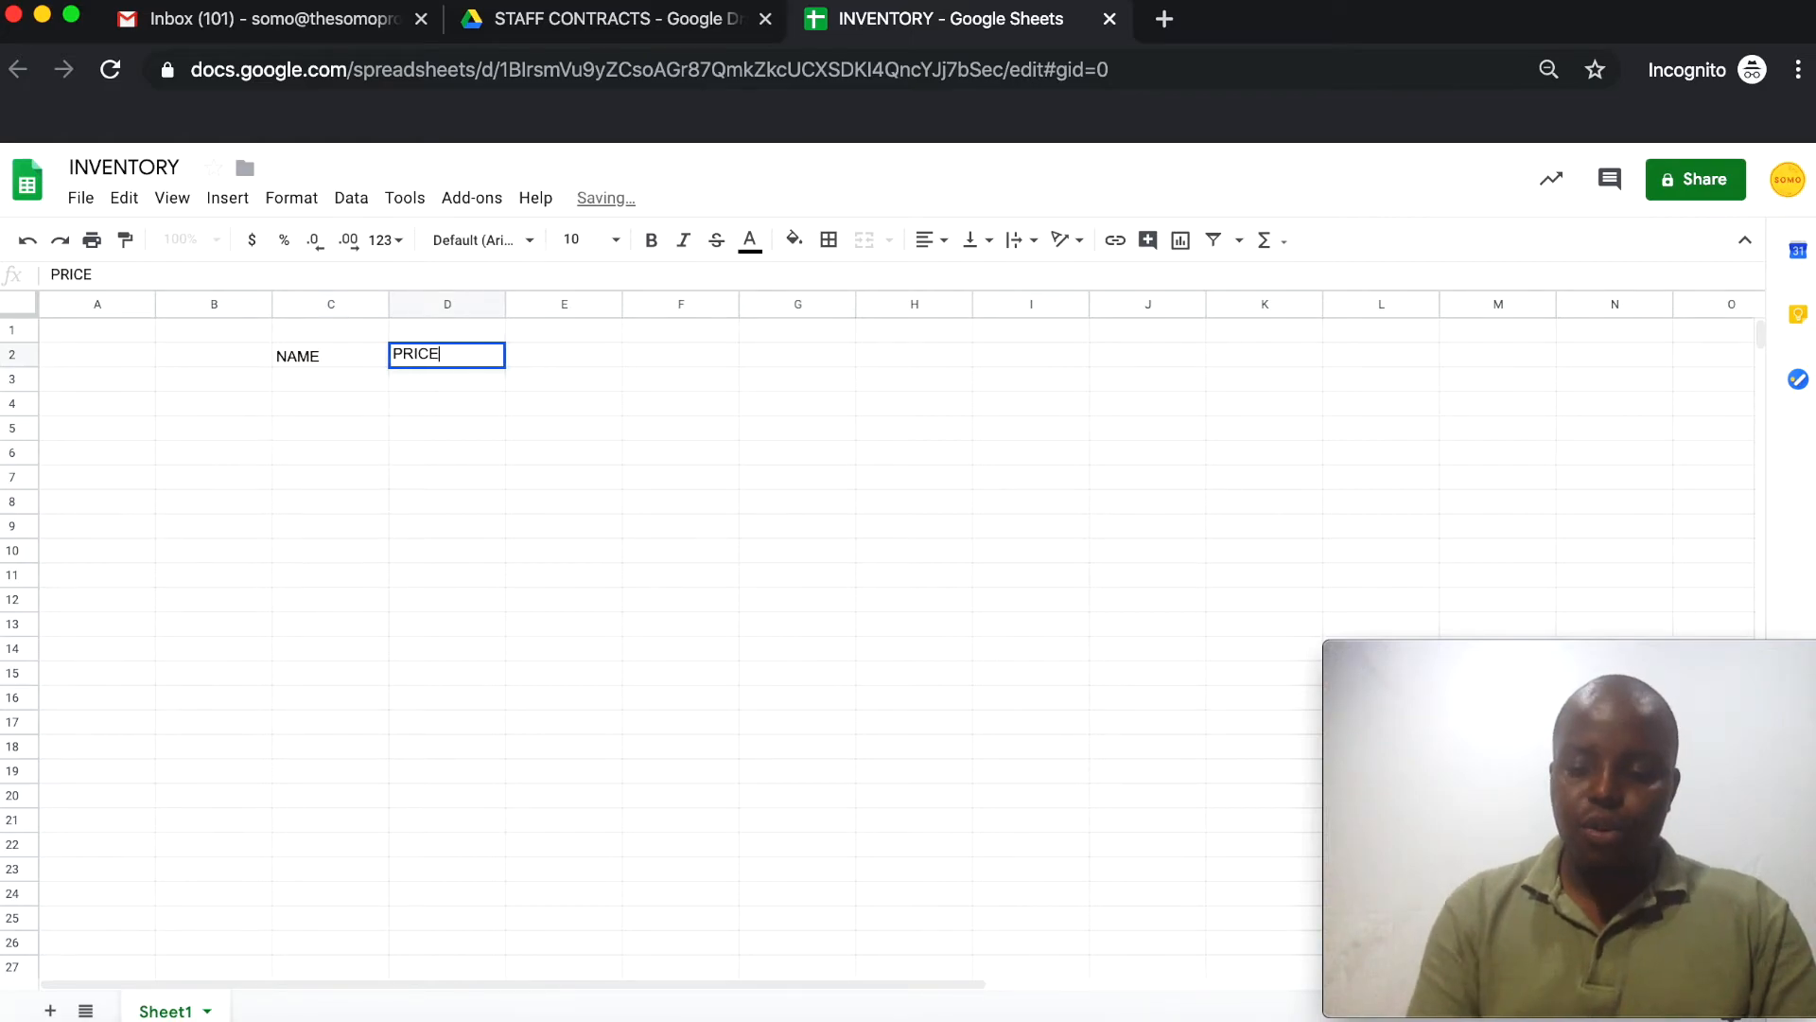
pyautogui.press('Return')
# List mandazi priced 5 and chapati priced 10 under the headers
pyautogui.write('man')
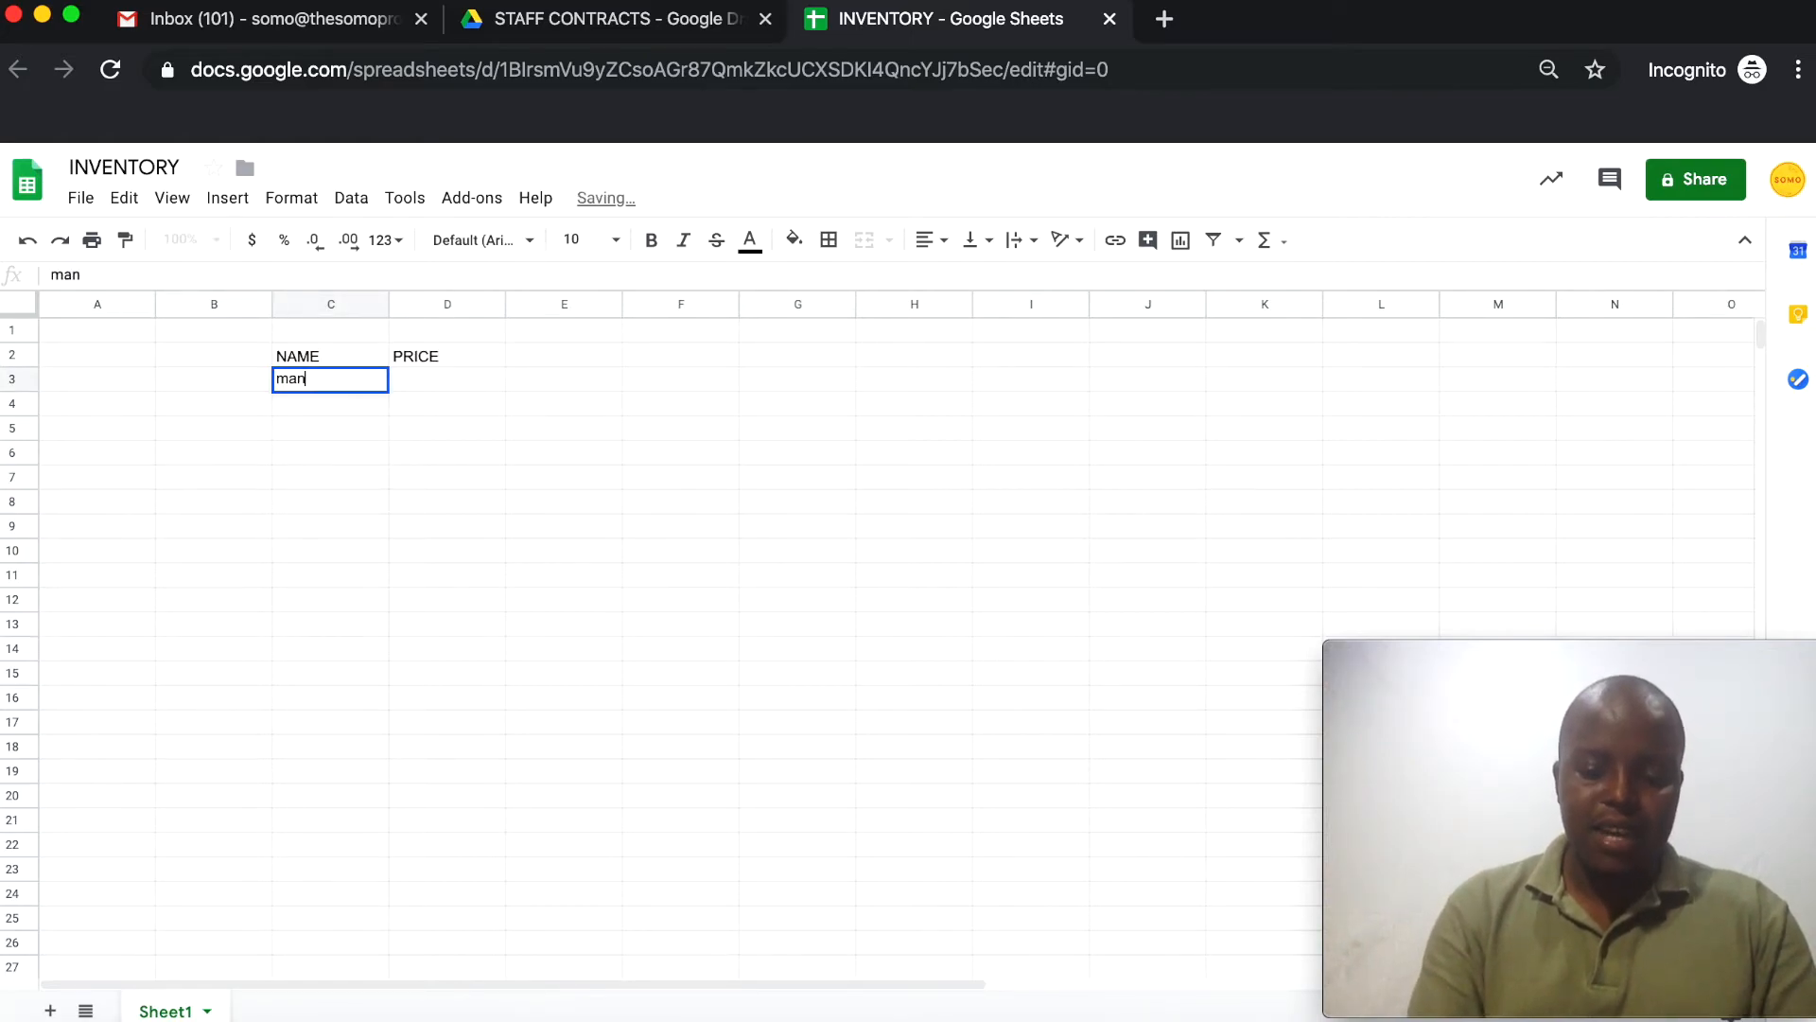
pyautogui.write('dazi')
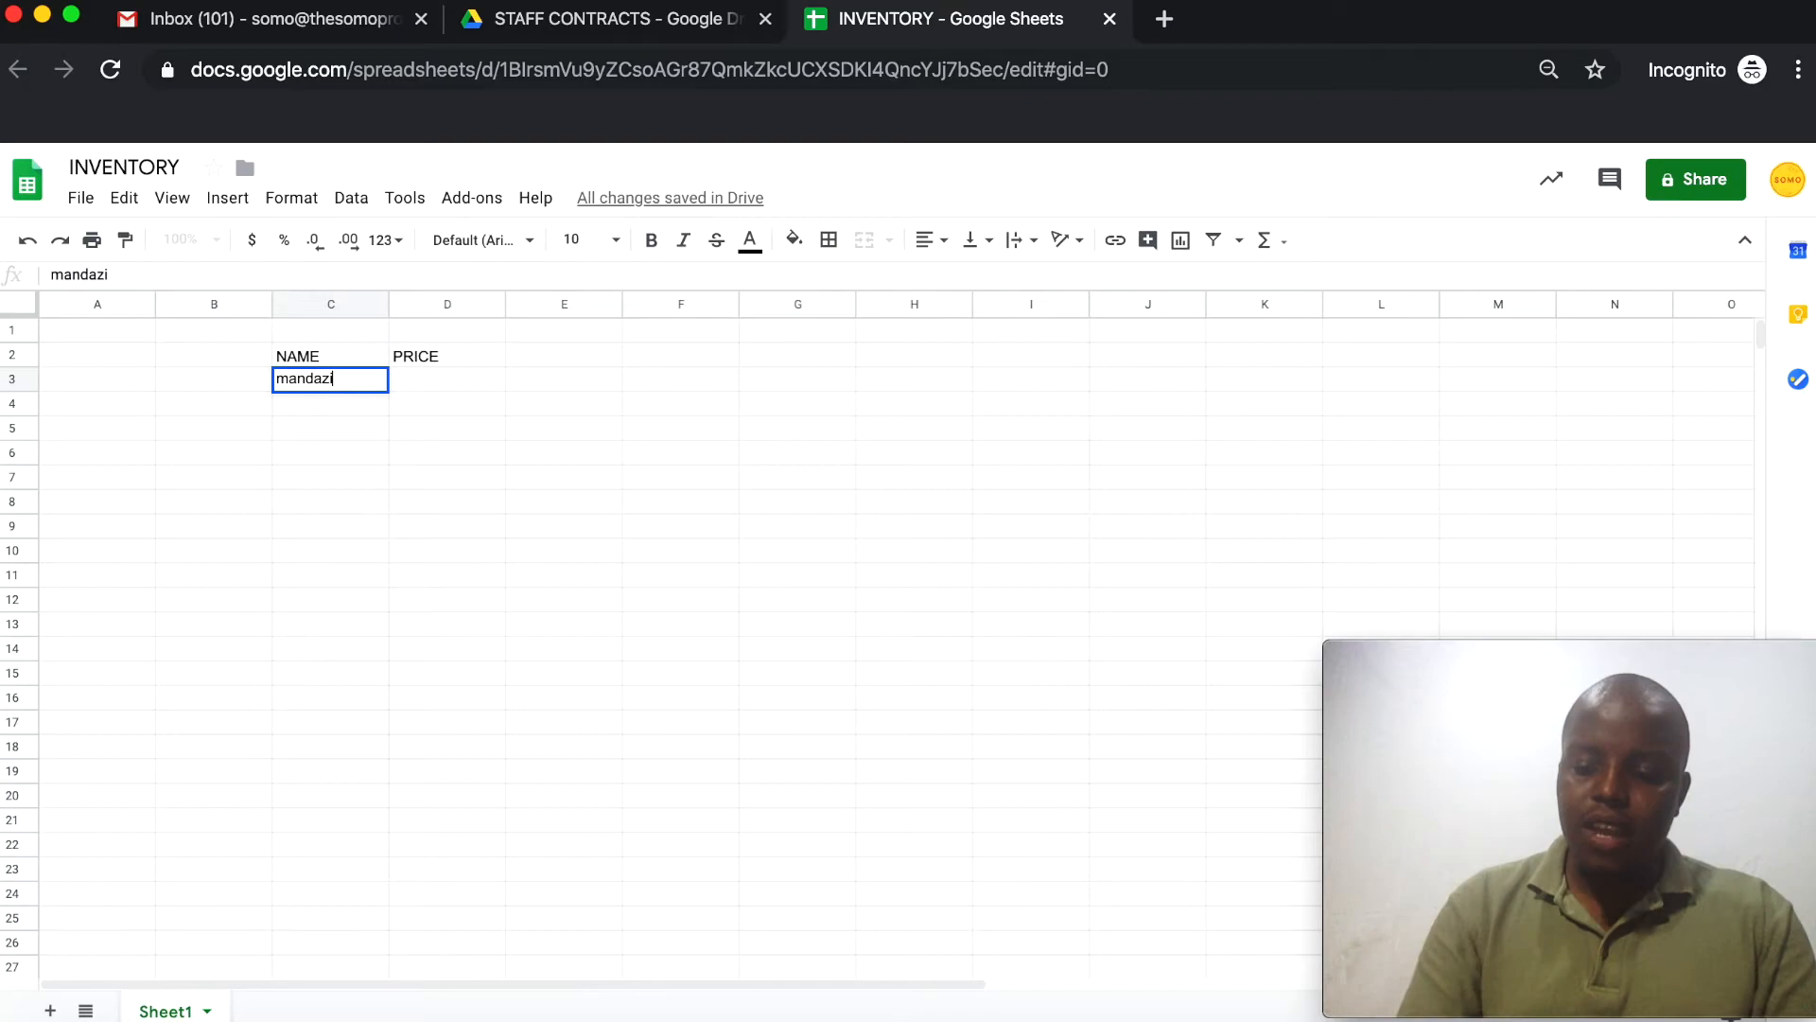
pyautogui.press('Tab')
pyautogui.write('5')
pyautogui.press('Return')
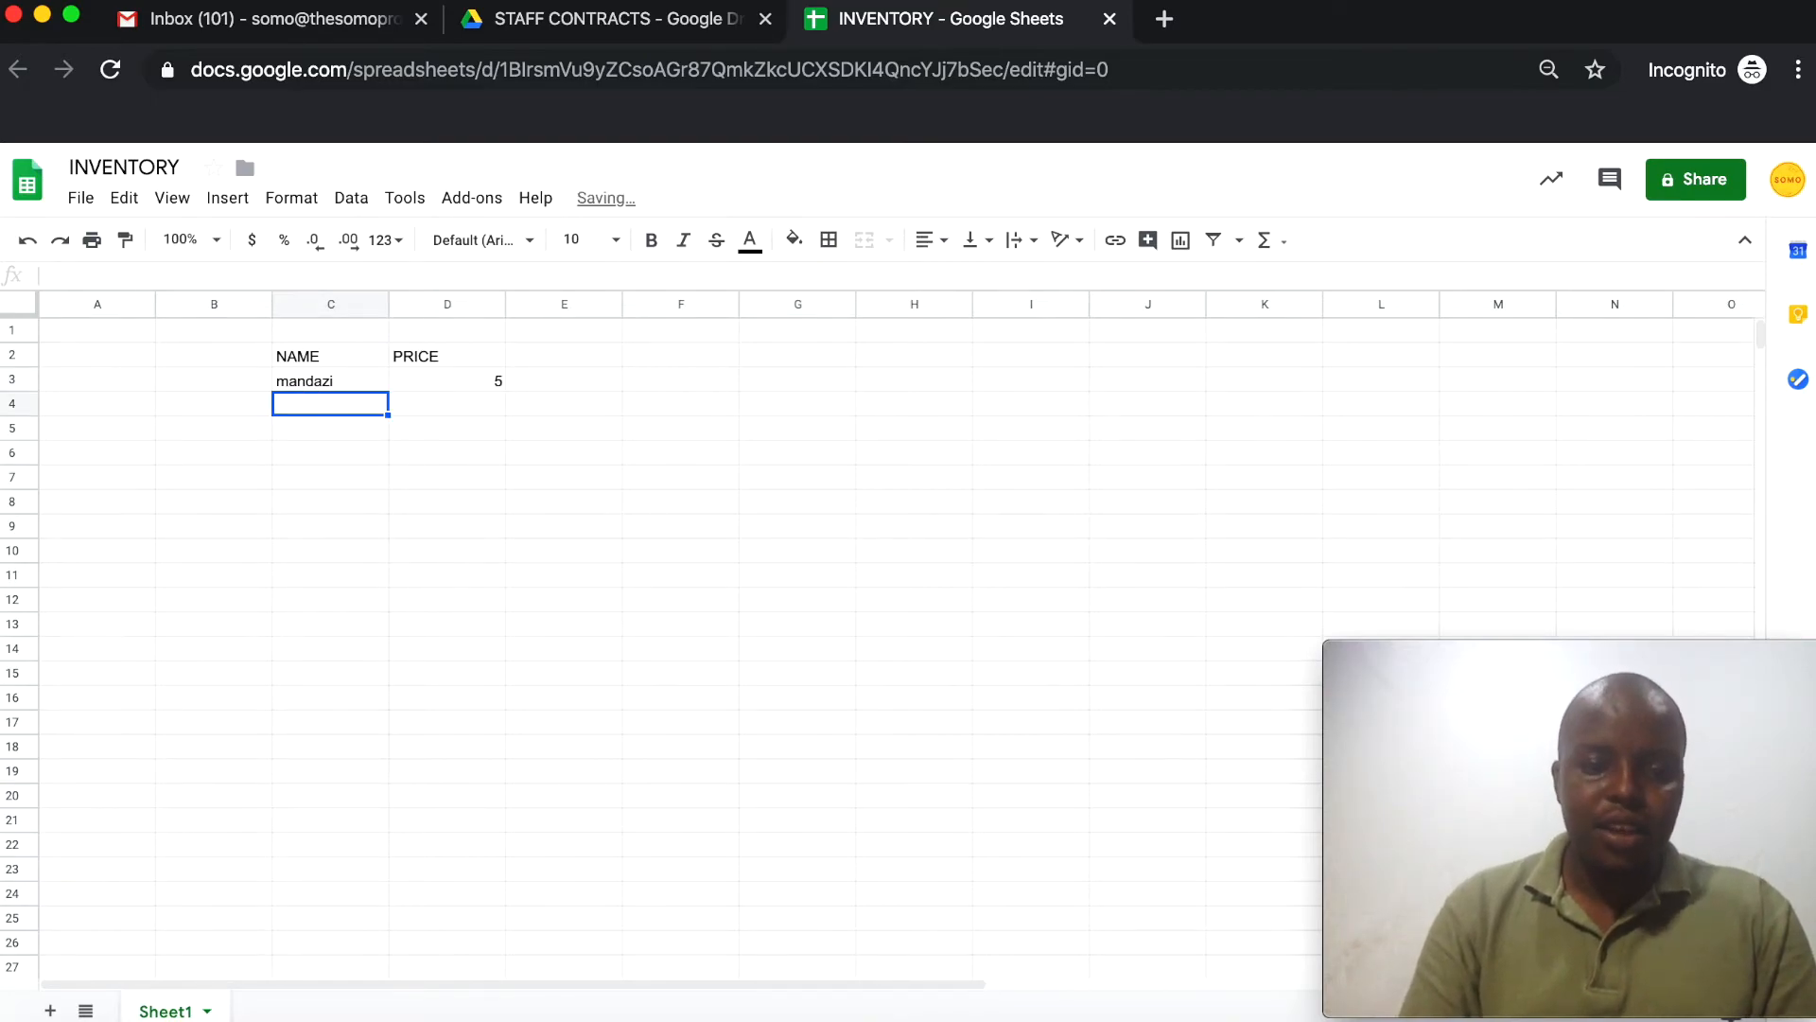
pyautogui.write('chapati')
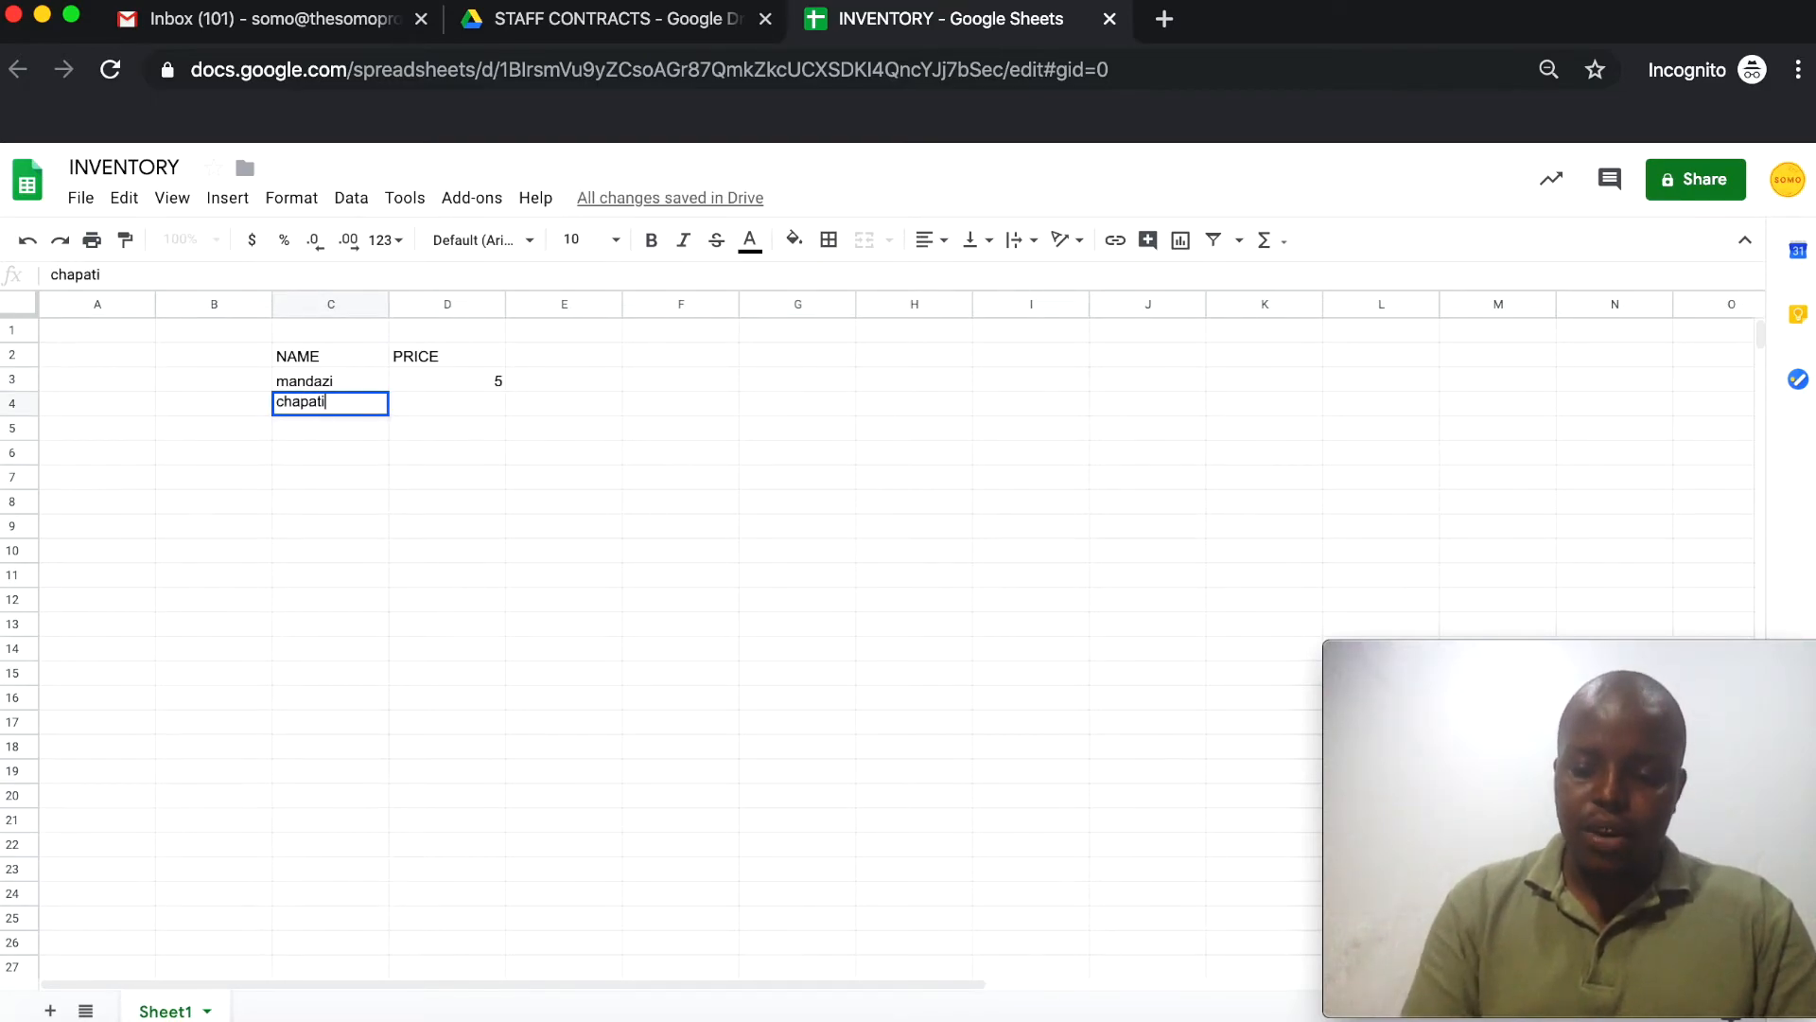
pyautogui.press('Tab')
pyautogui.write('10')
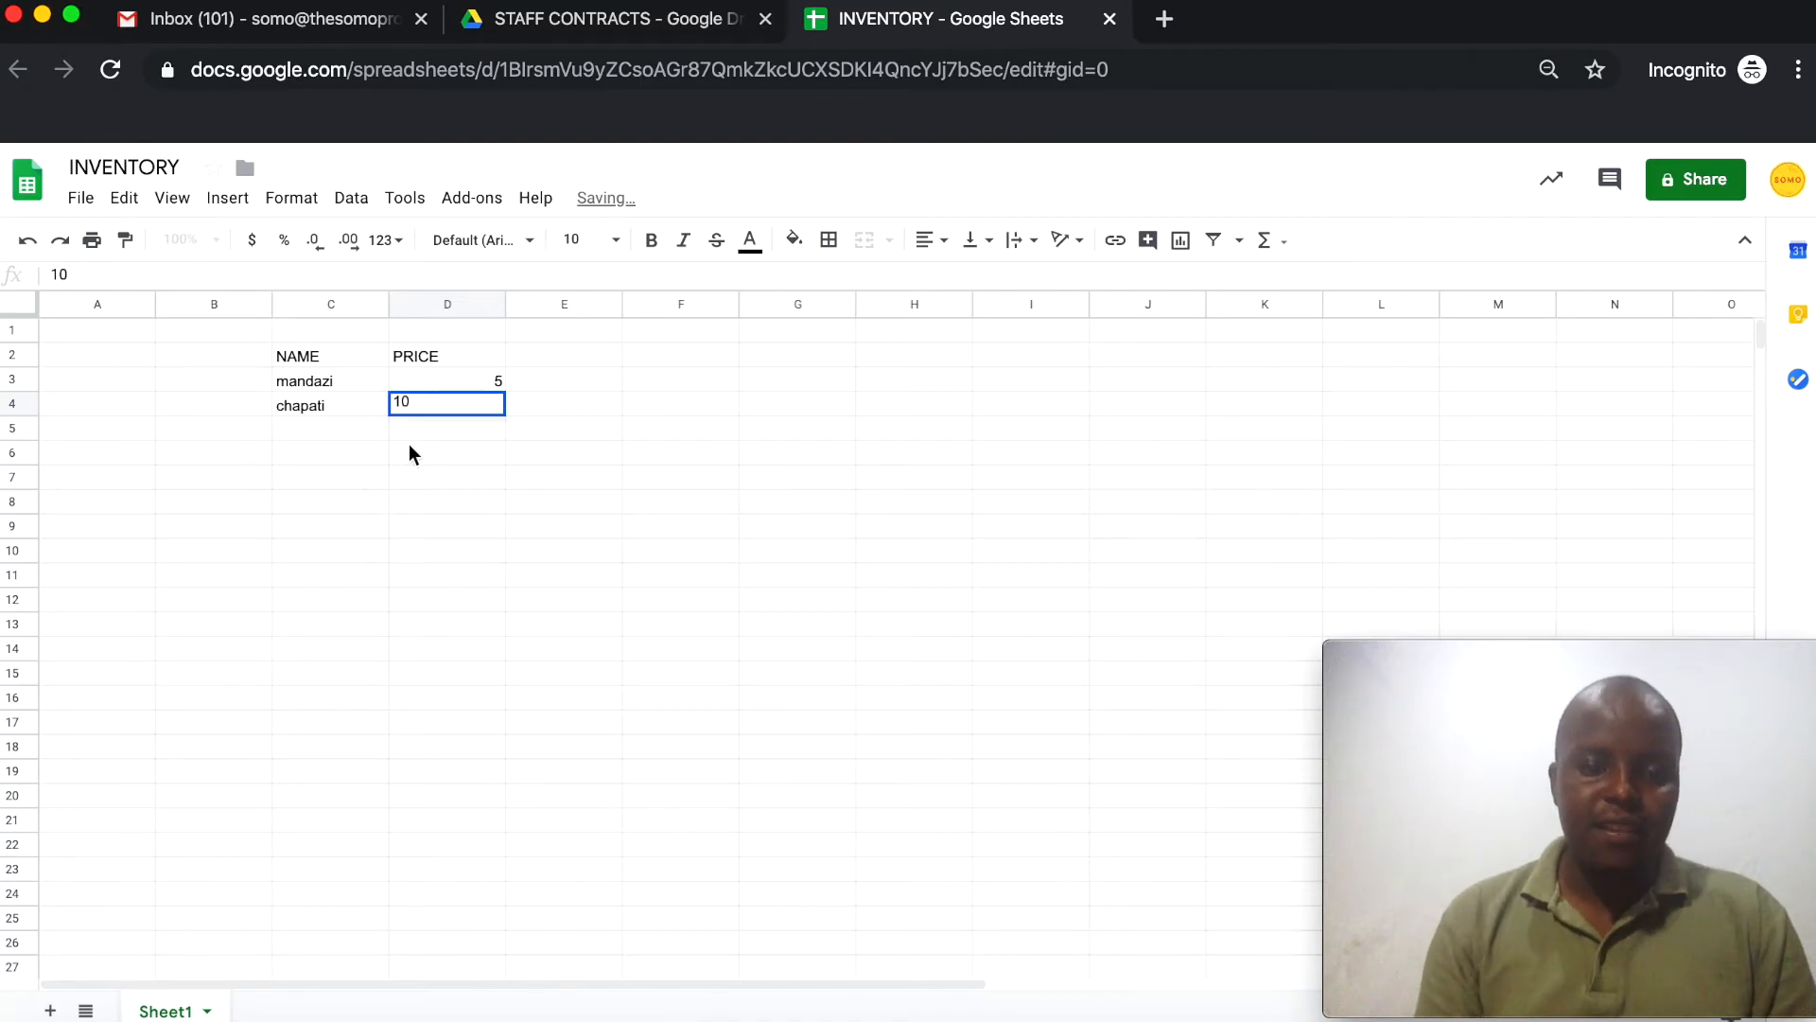
# Commit chapati's price of 10 and review the table's cells and price values
pyautogui.moveTo(428, 450); pyautogui.dragTo(396, 429)
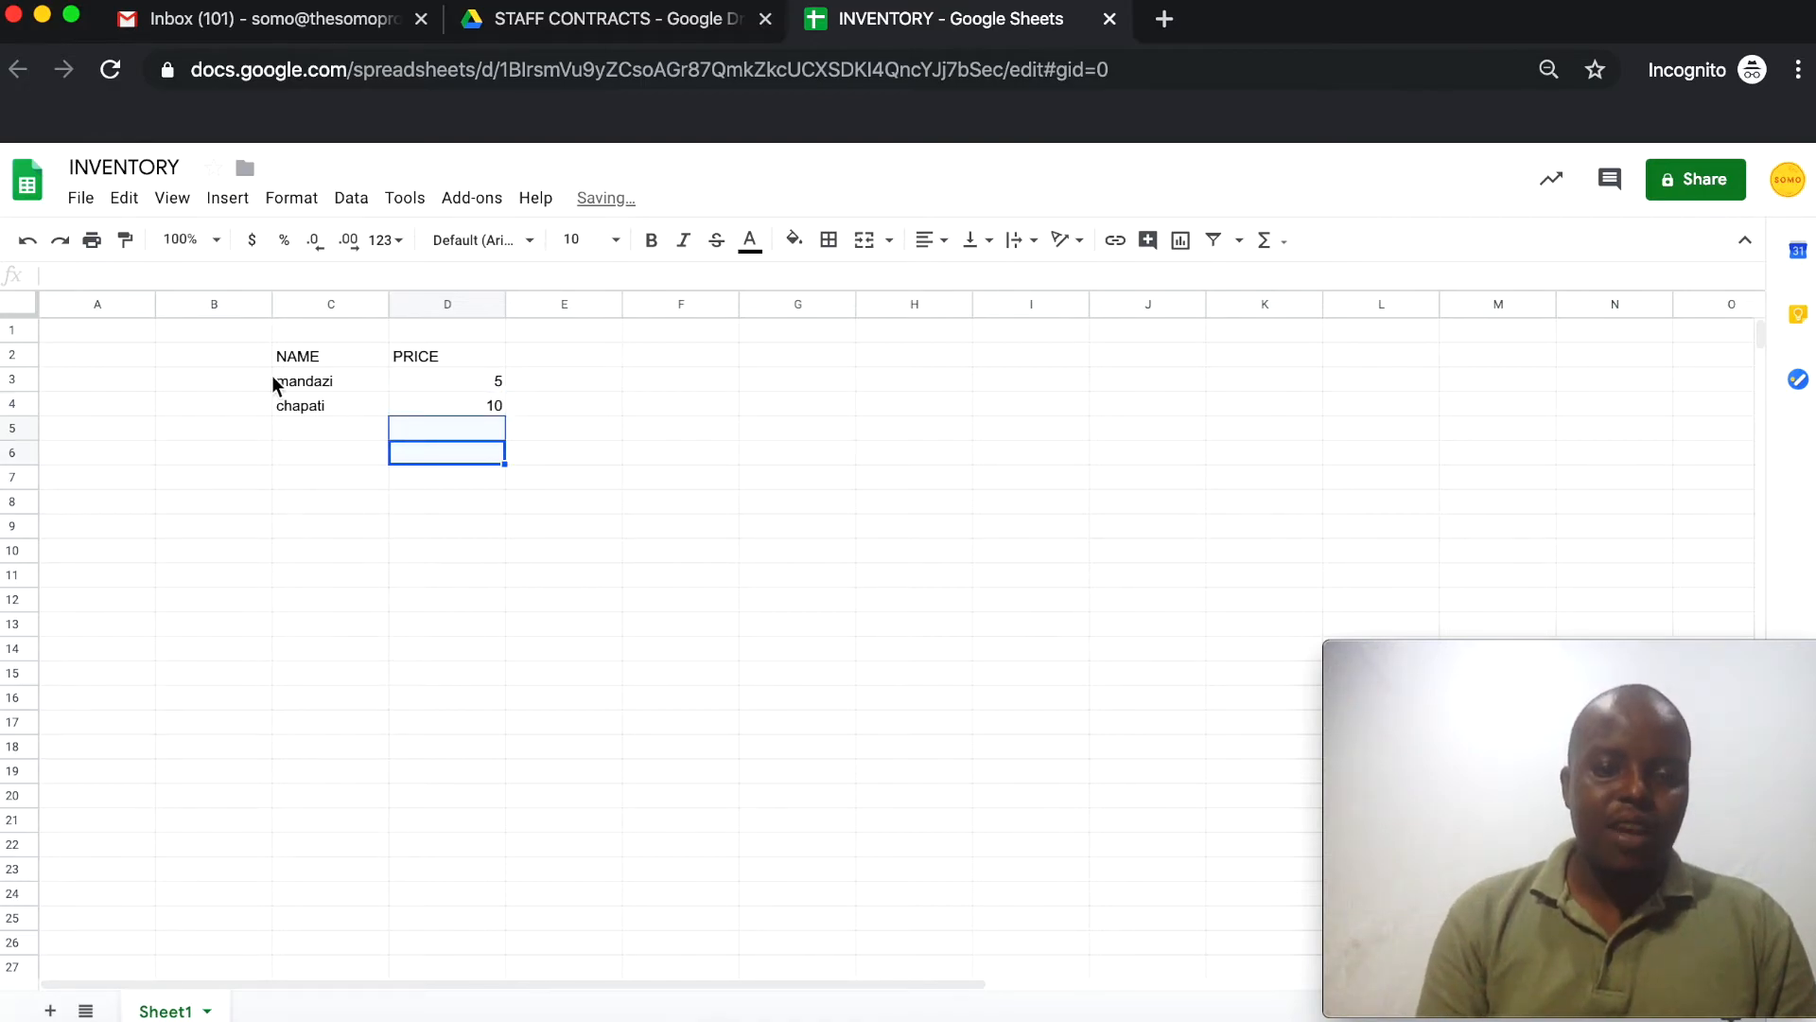
pyautogui.moveTo(271, 374); pyautogui.dragTo(523, 478)
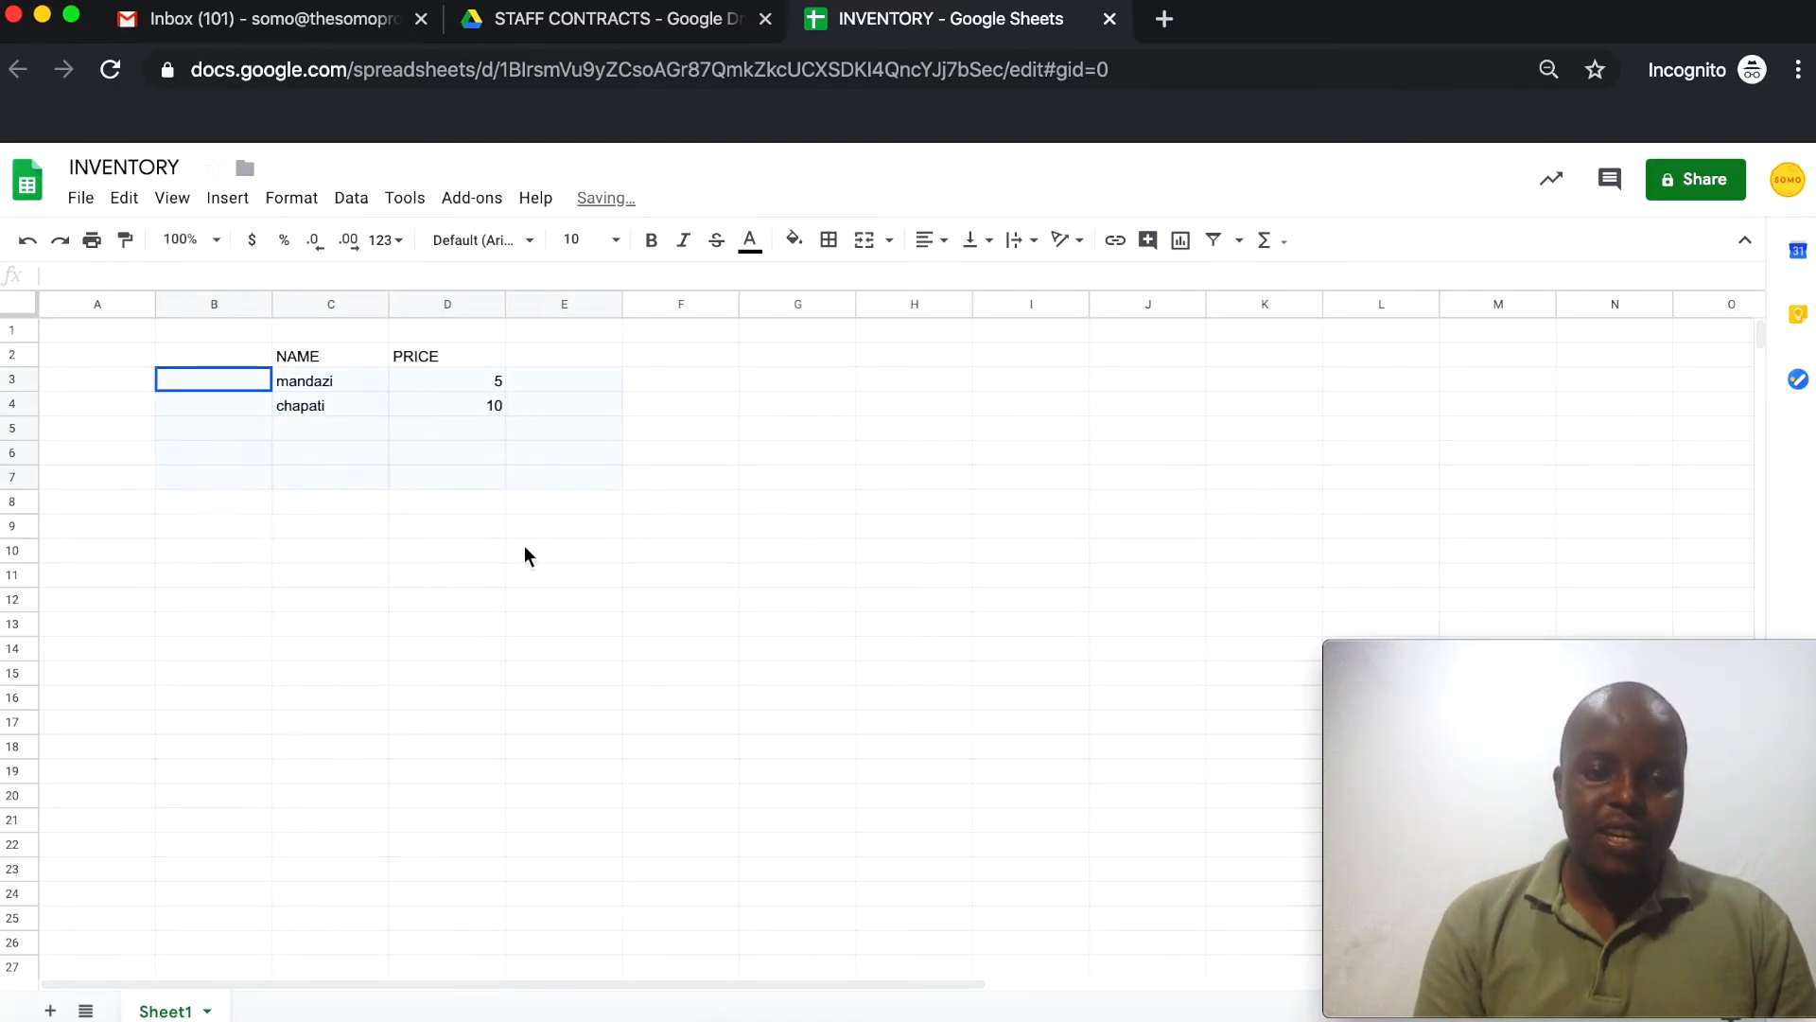
pyautogui.moveTo(524, 547); pyautogui.dragTo(516, 577)
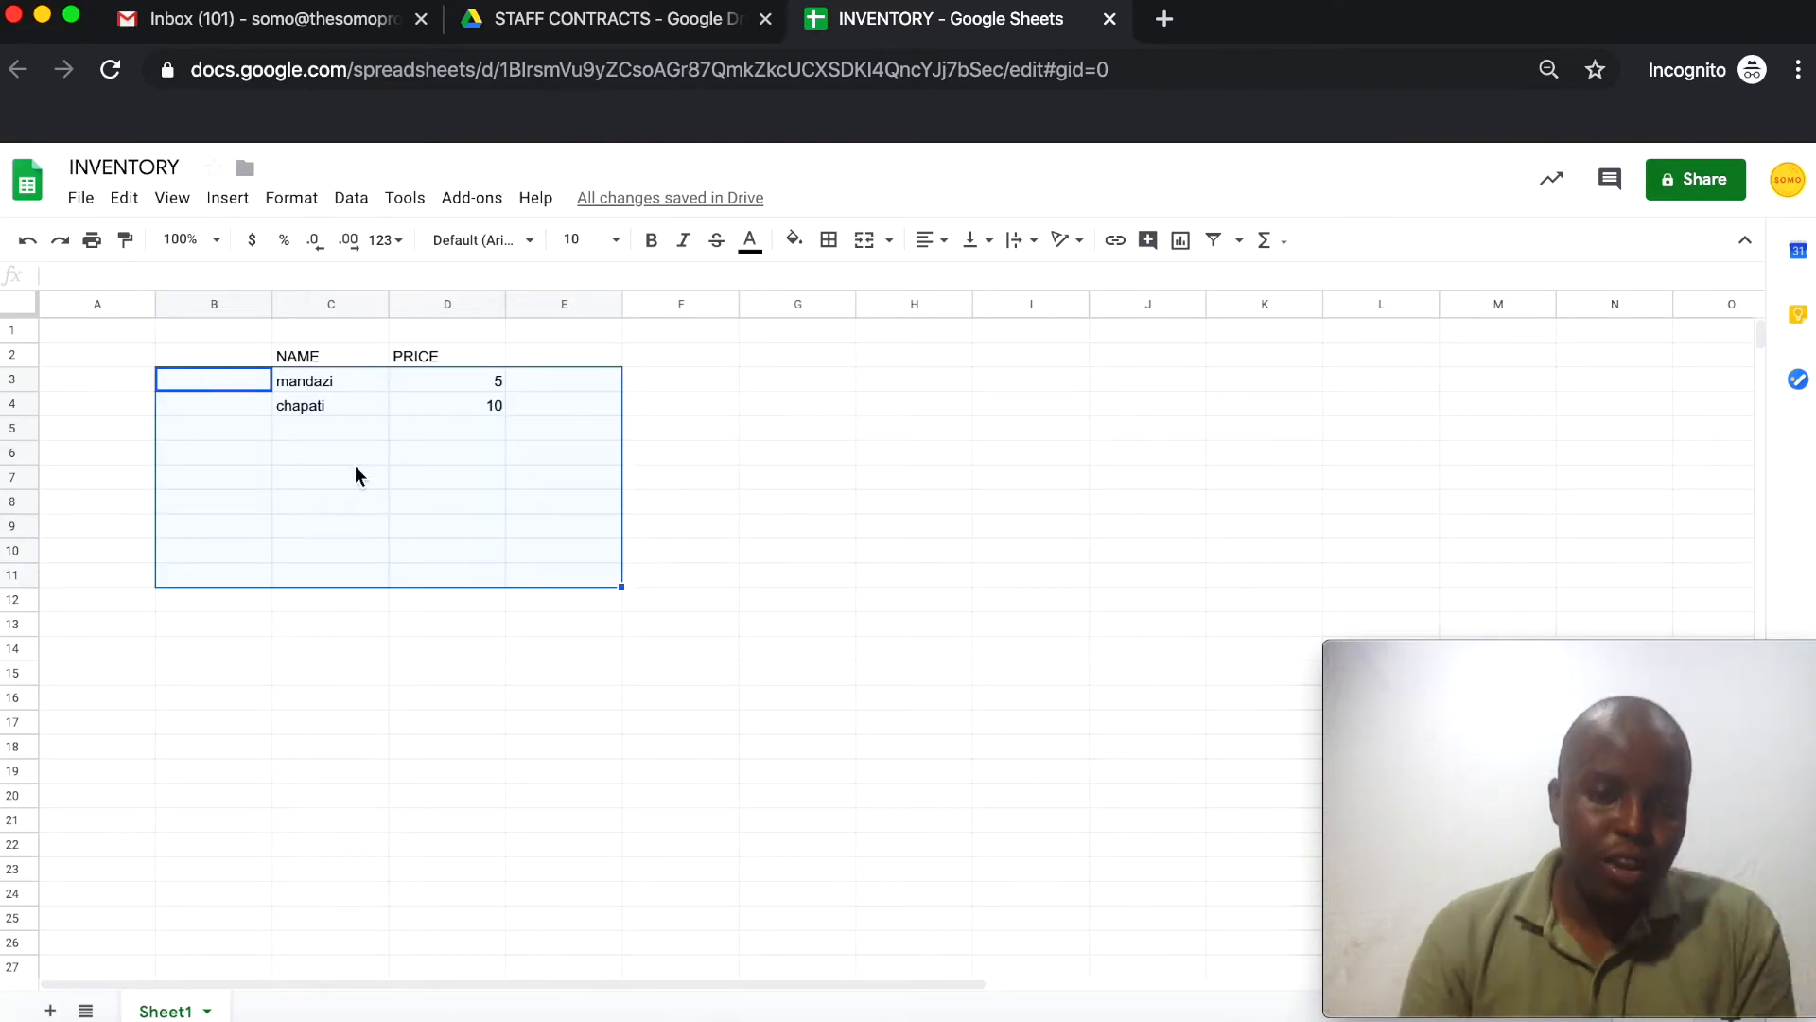
pyautogui.click(329, 386)
pyautogui.moveTo(430, 415); pyautogui.dragTo(462, 487)
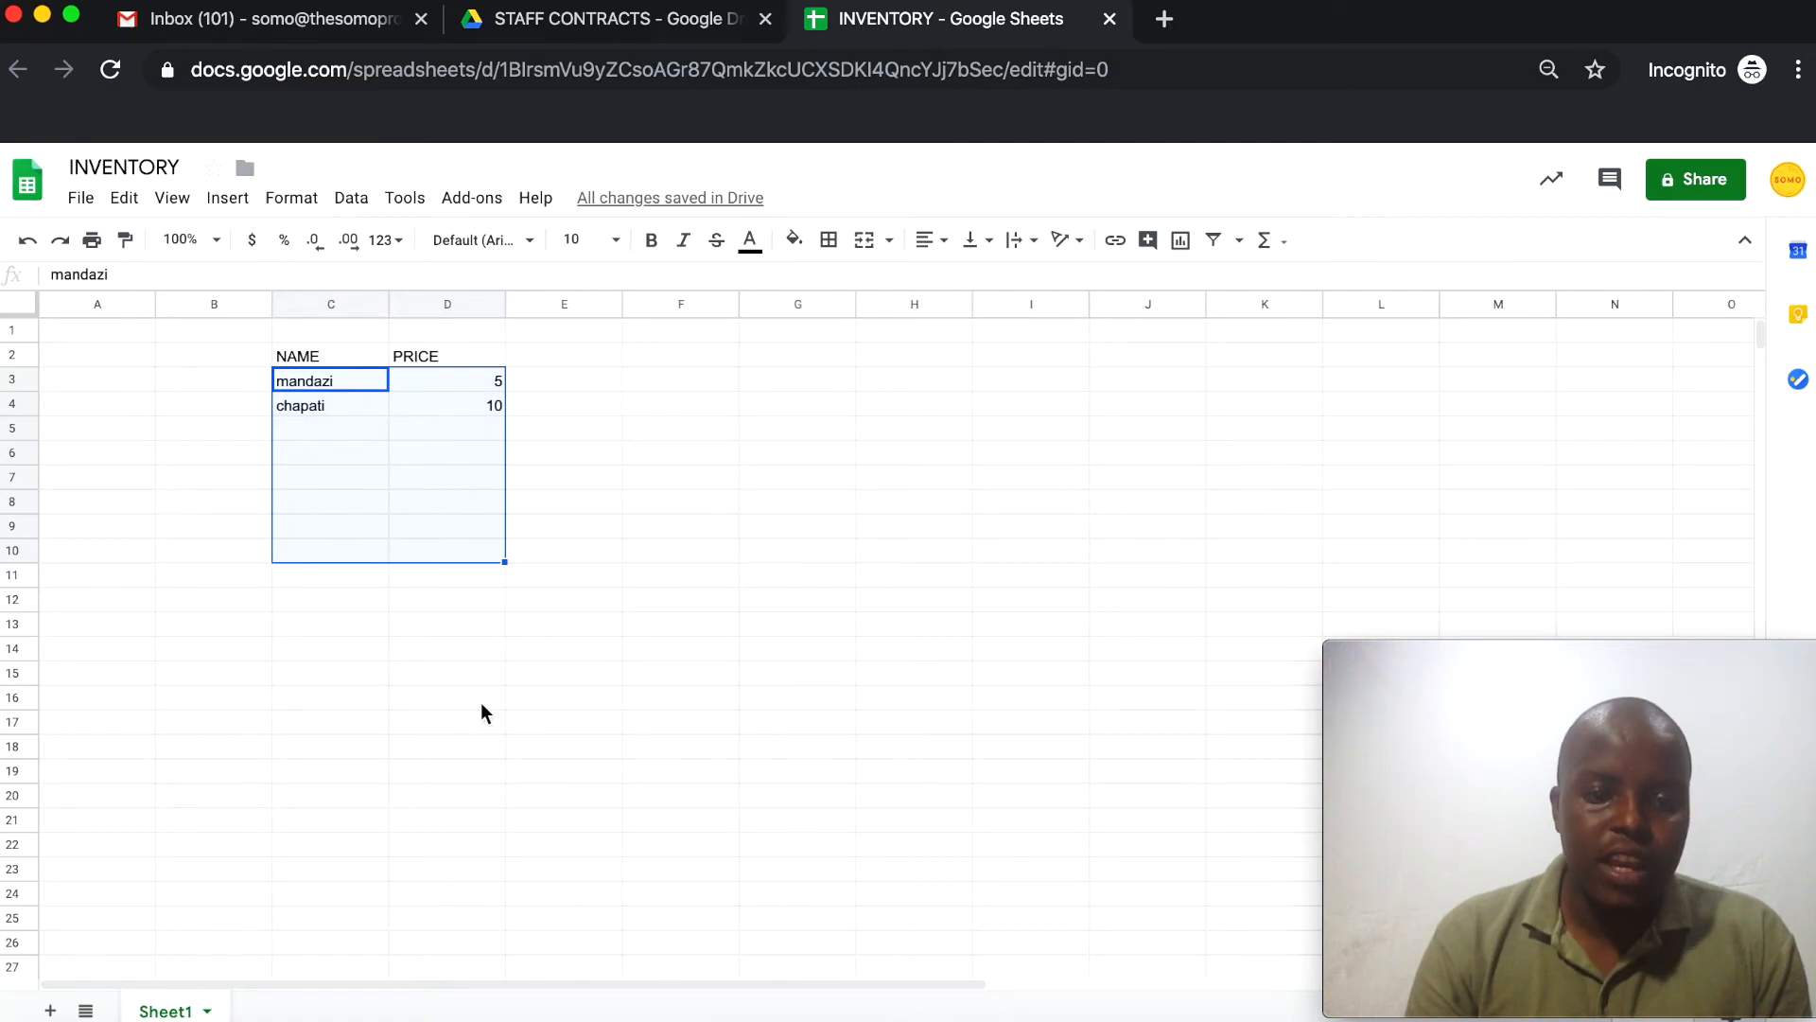
pyautogui.click(501, 439)
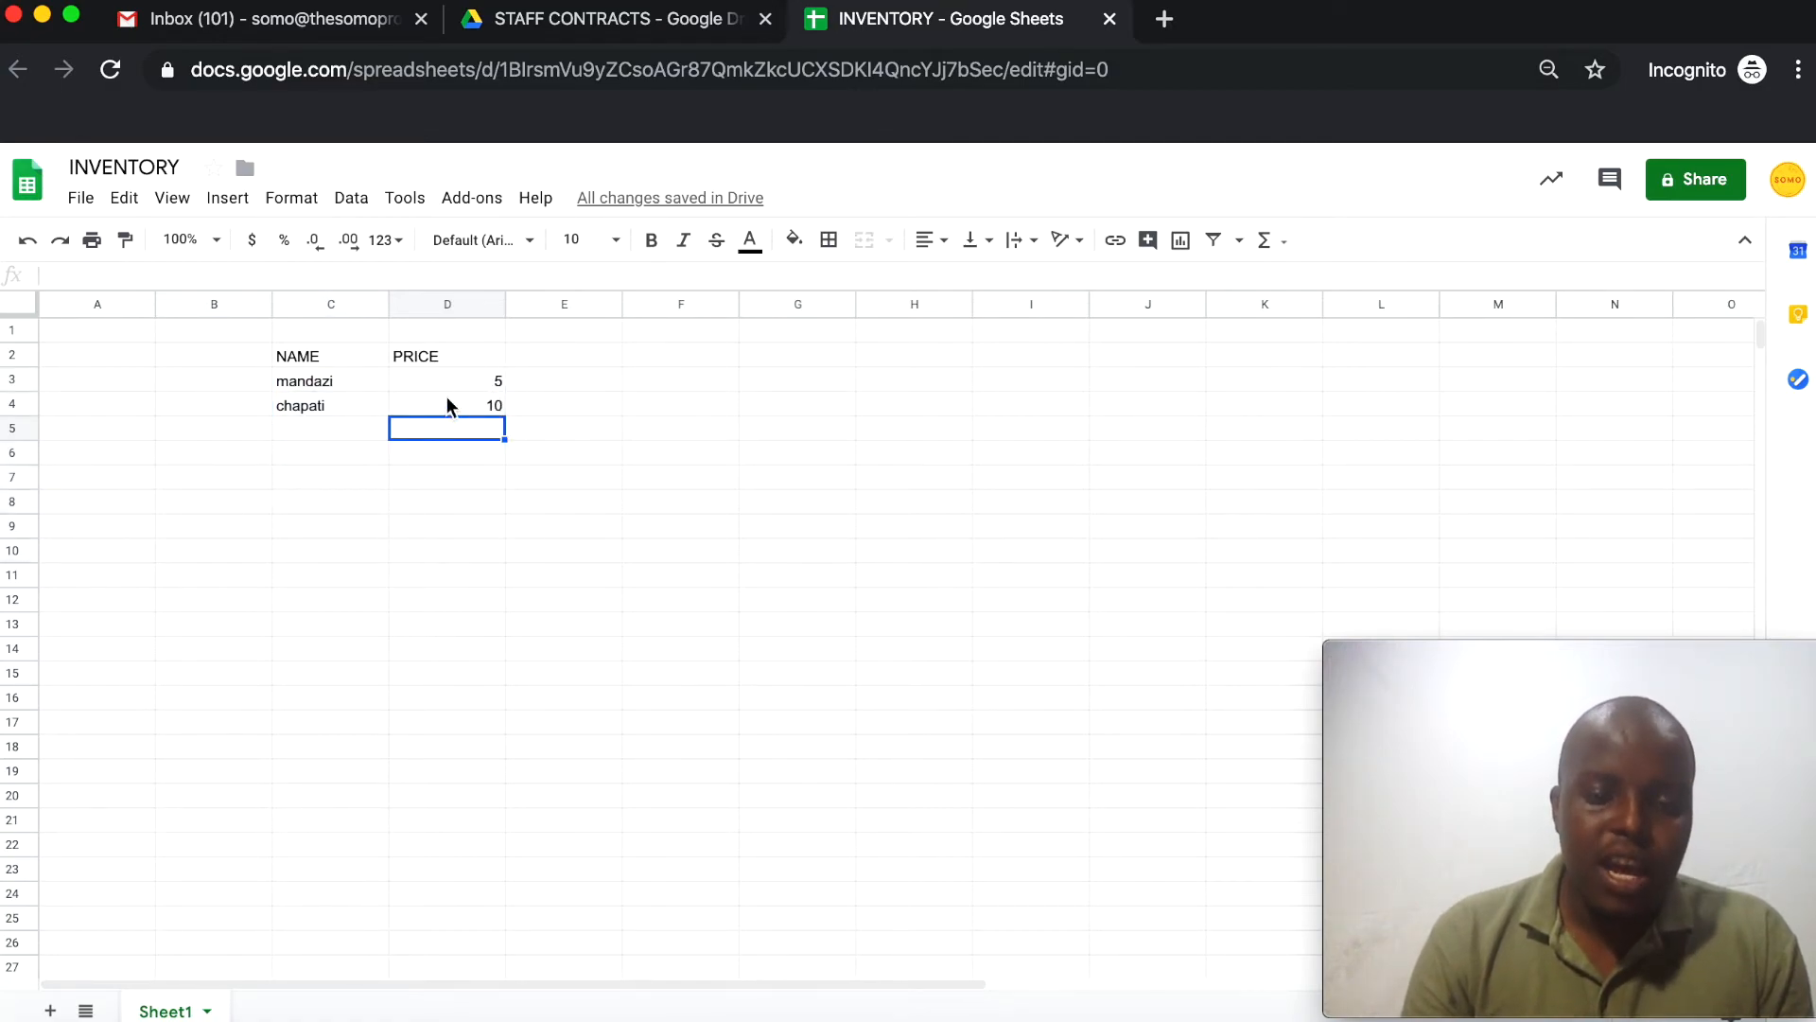
pyautogui.click(475, 372)
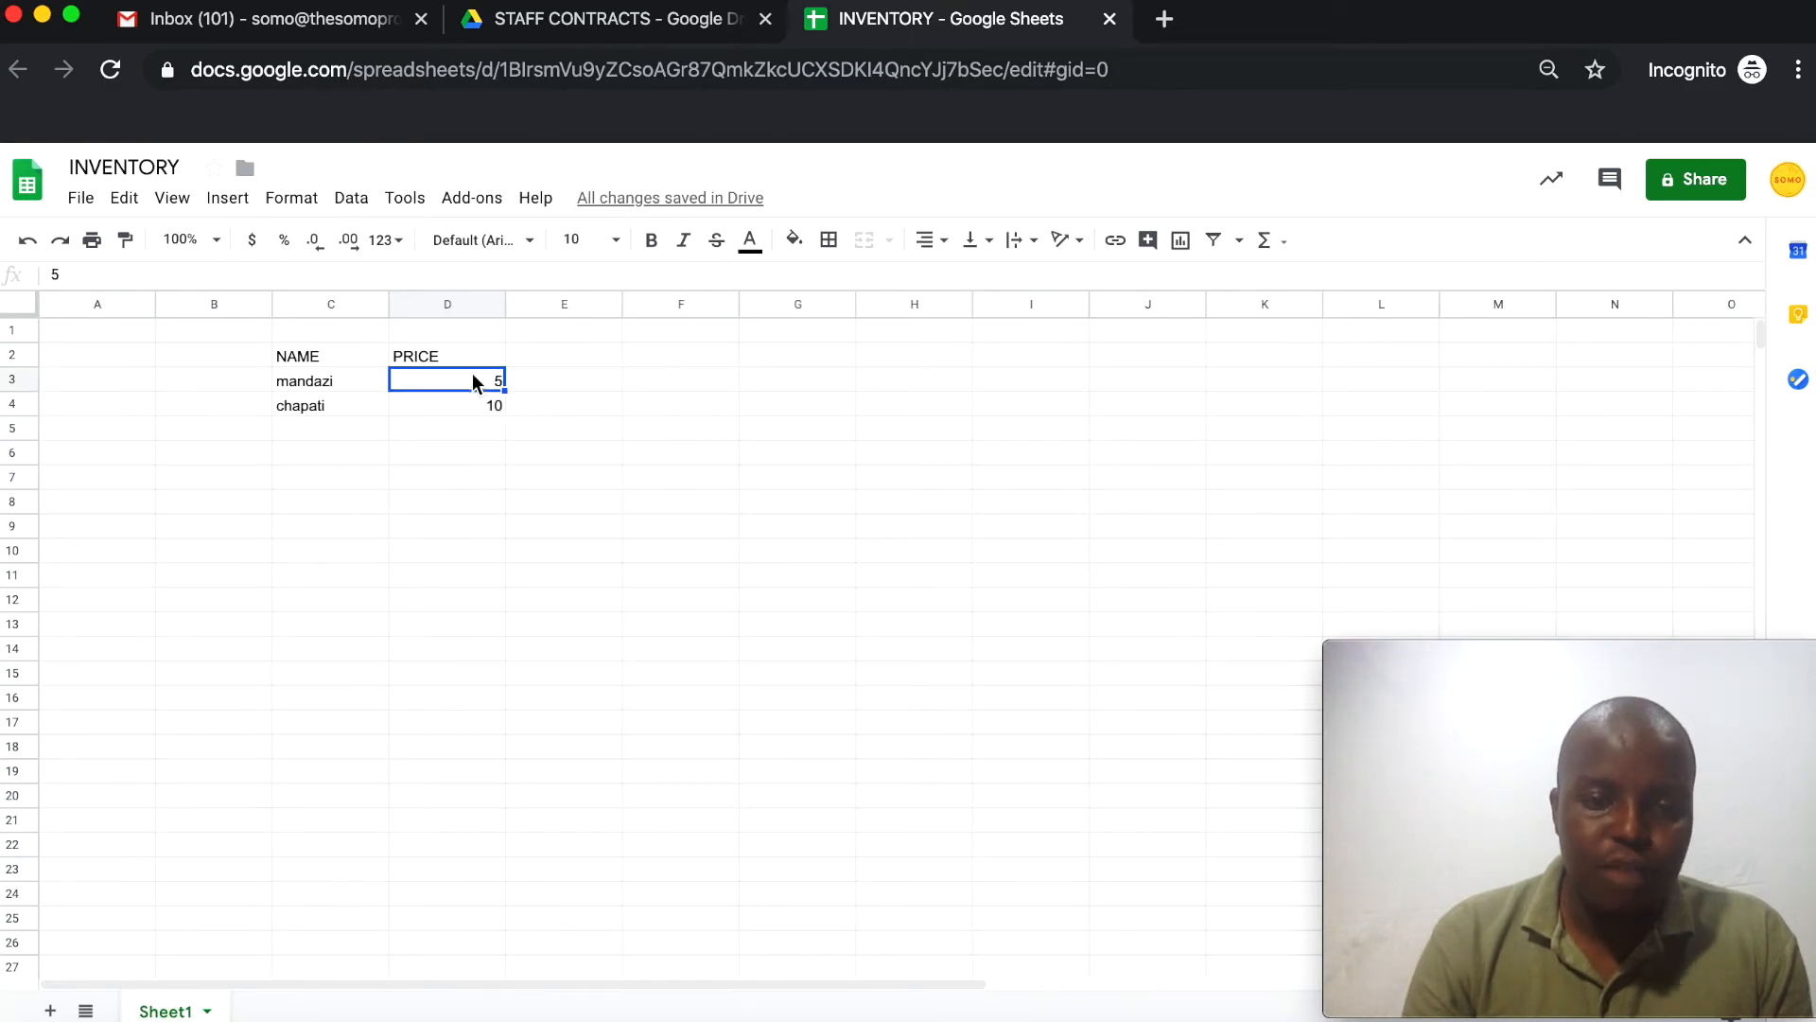
pyautogui.click(463, 408)
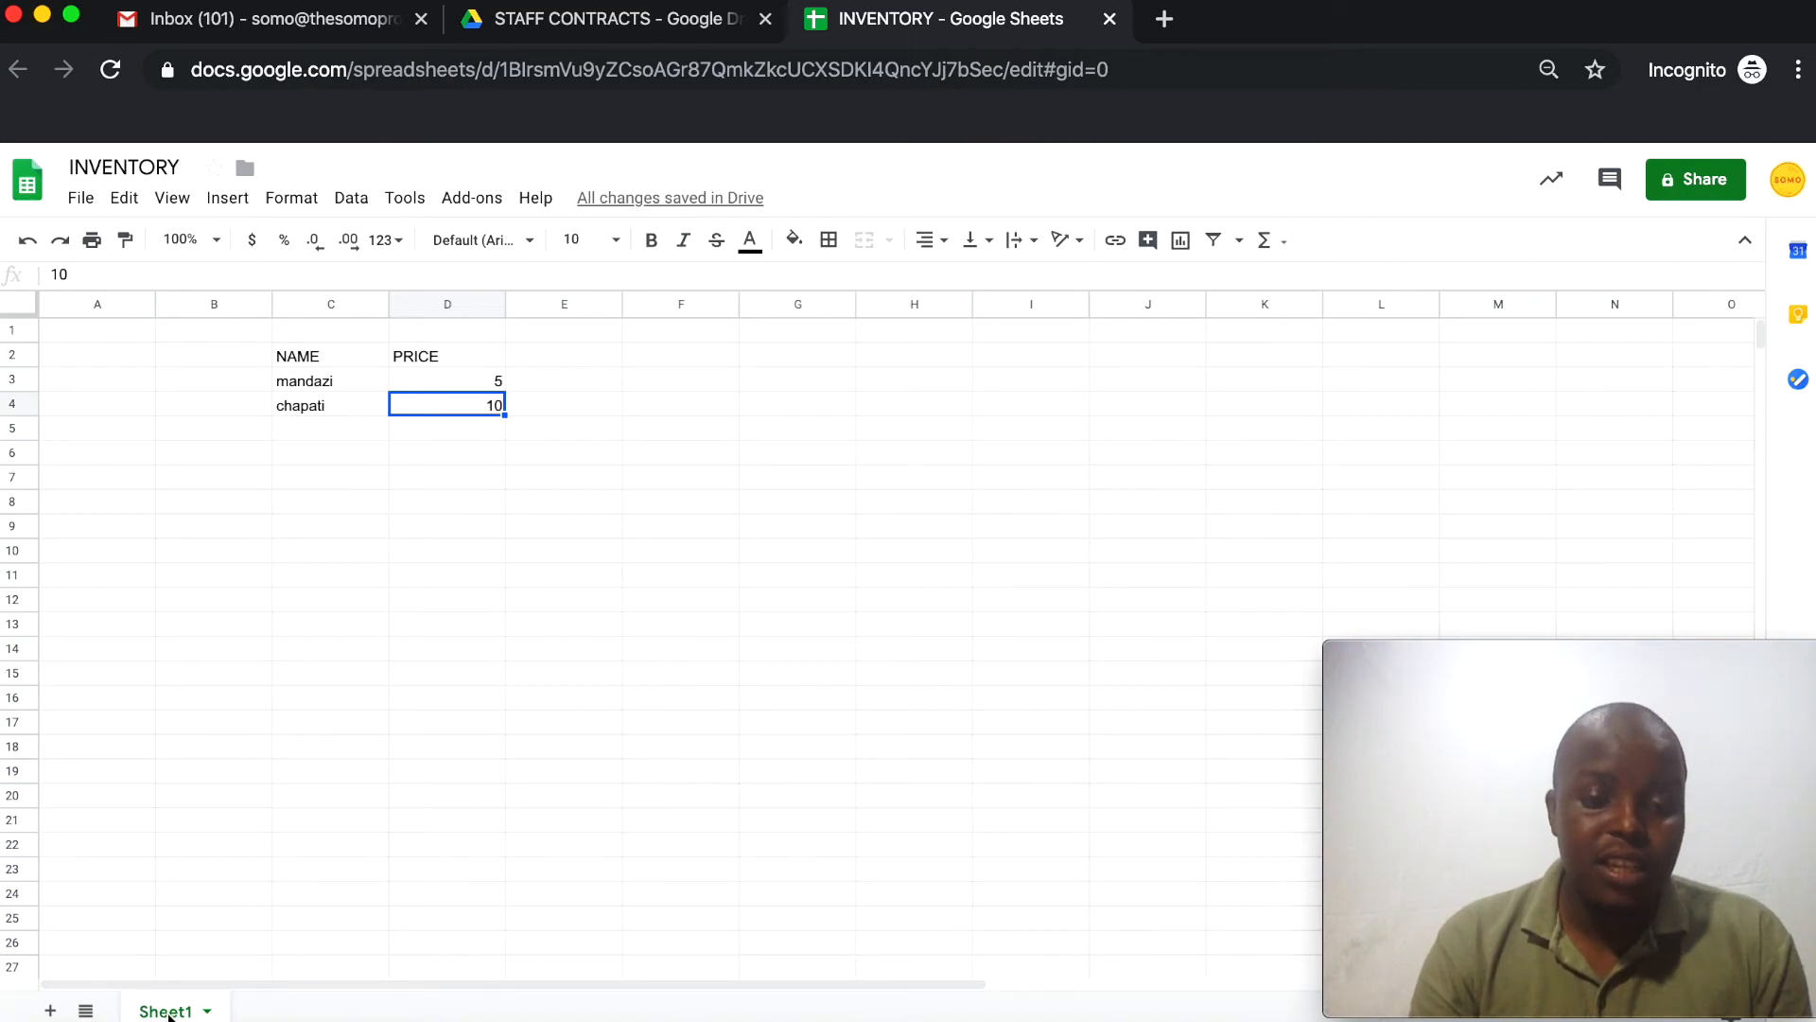
# Add Sheet2 and Sheet3 to the workbook and select cell C2 on Sheet3
pyautogui.click(49, 1010)
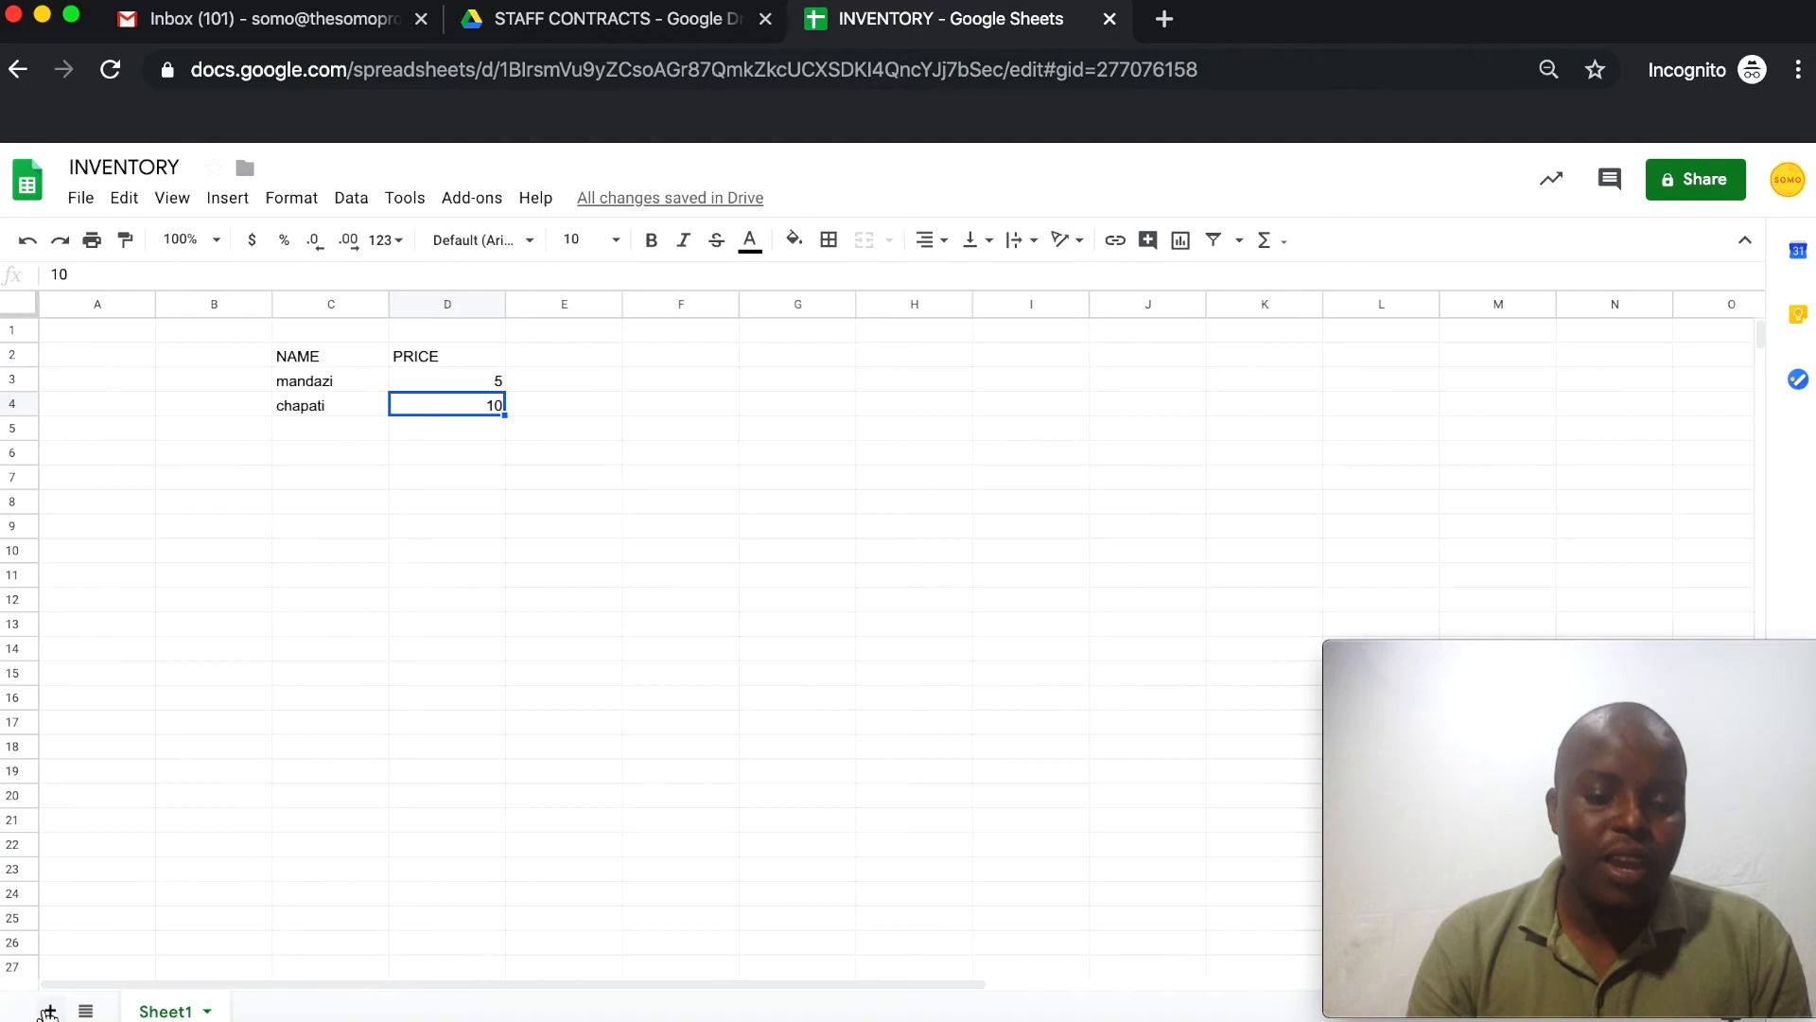
pyautogui.click(50, 1010)
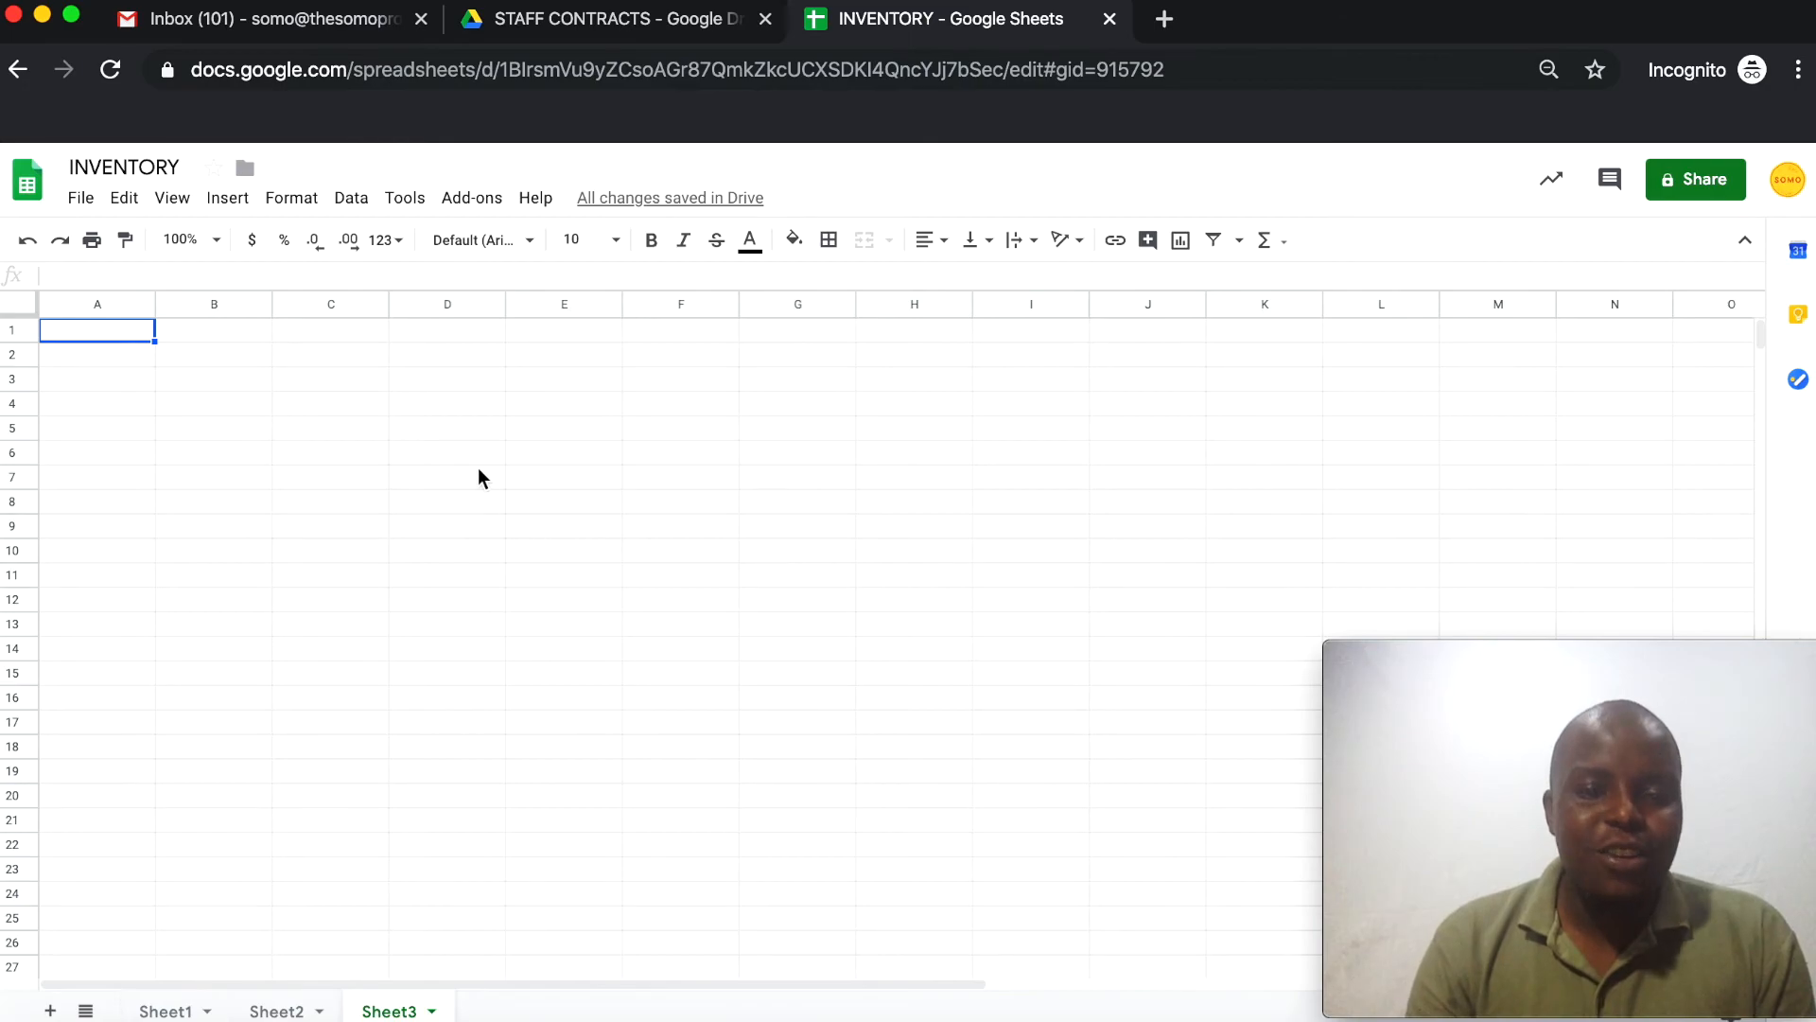
pyautogui.click(326, 351)
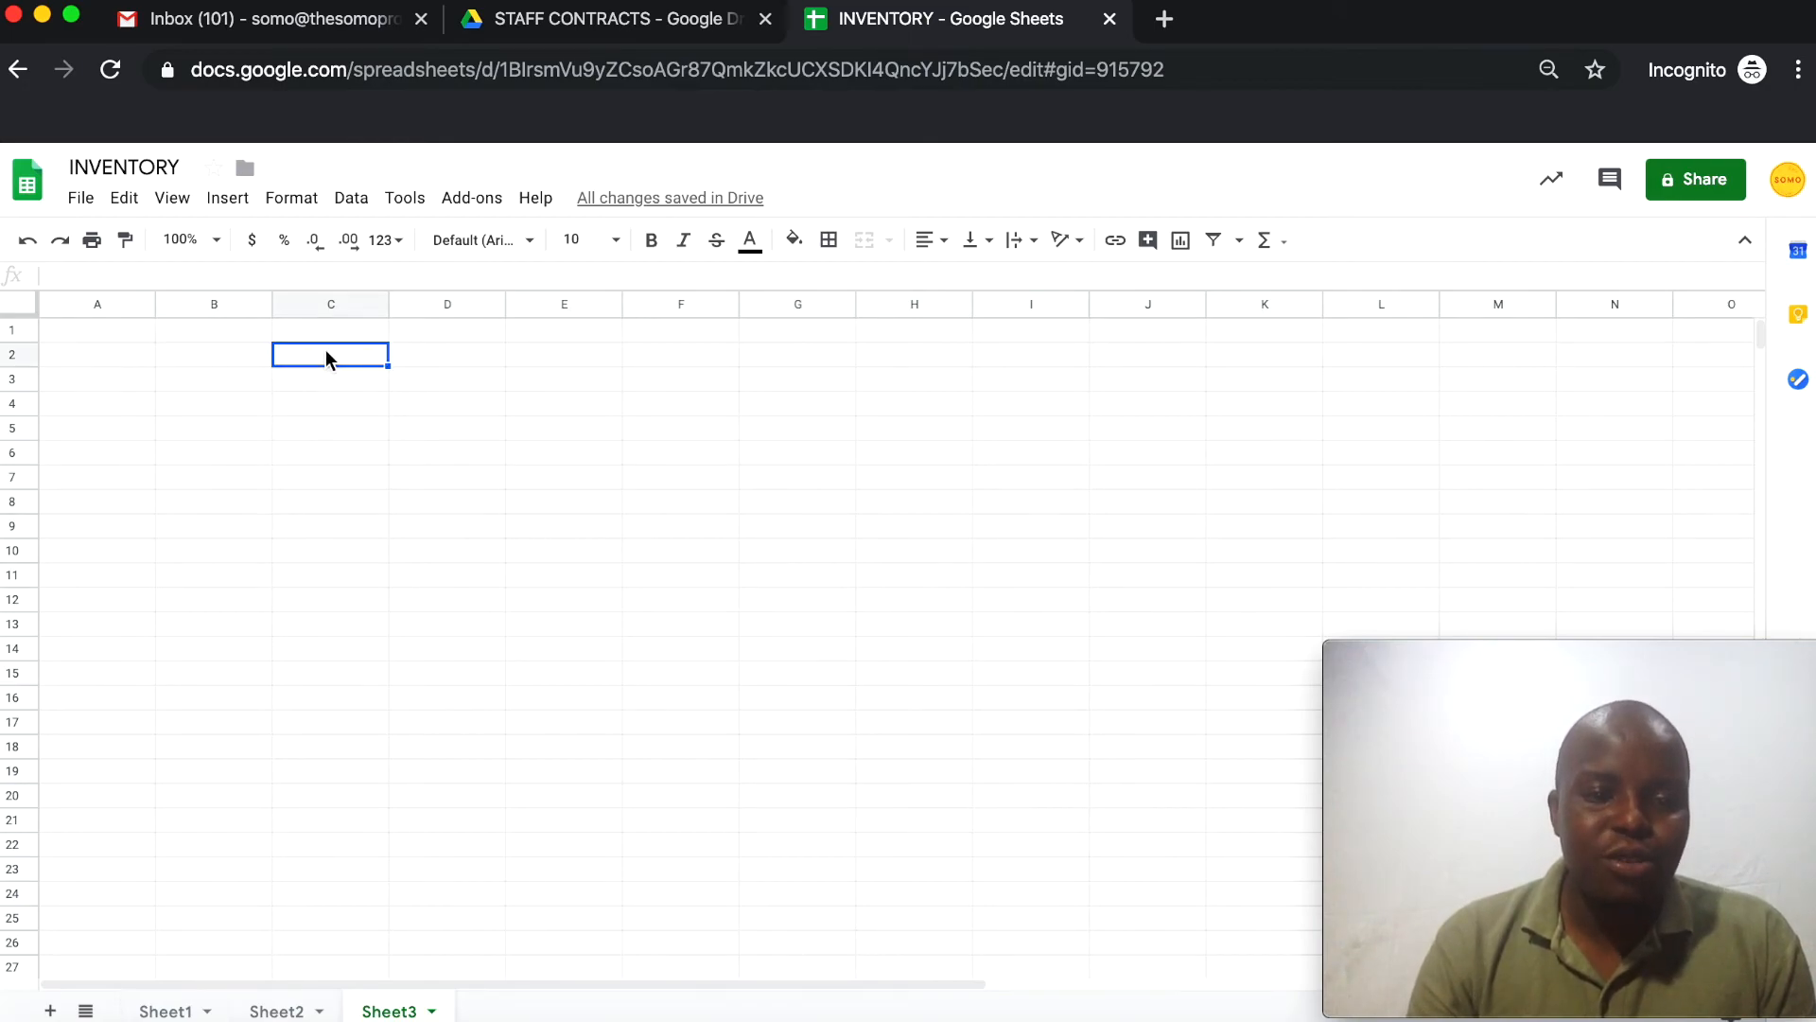
# Look at the STAFF CONTRACTS folder in Drive, then close the INVENTORY spreadsheet
pyautogui.click(587, 28)
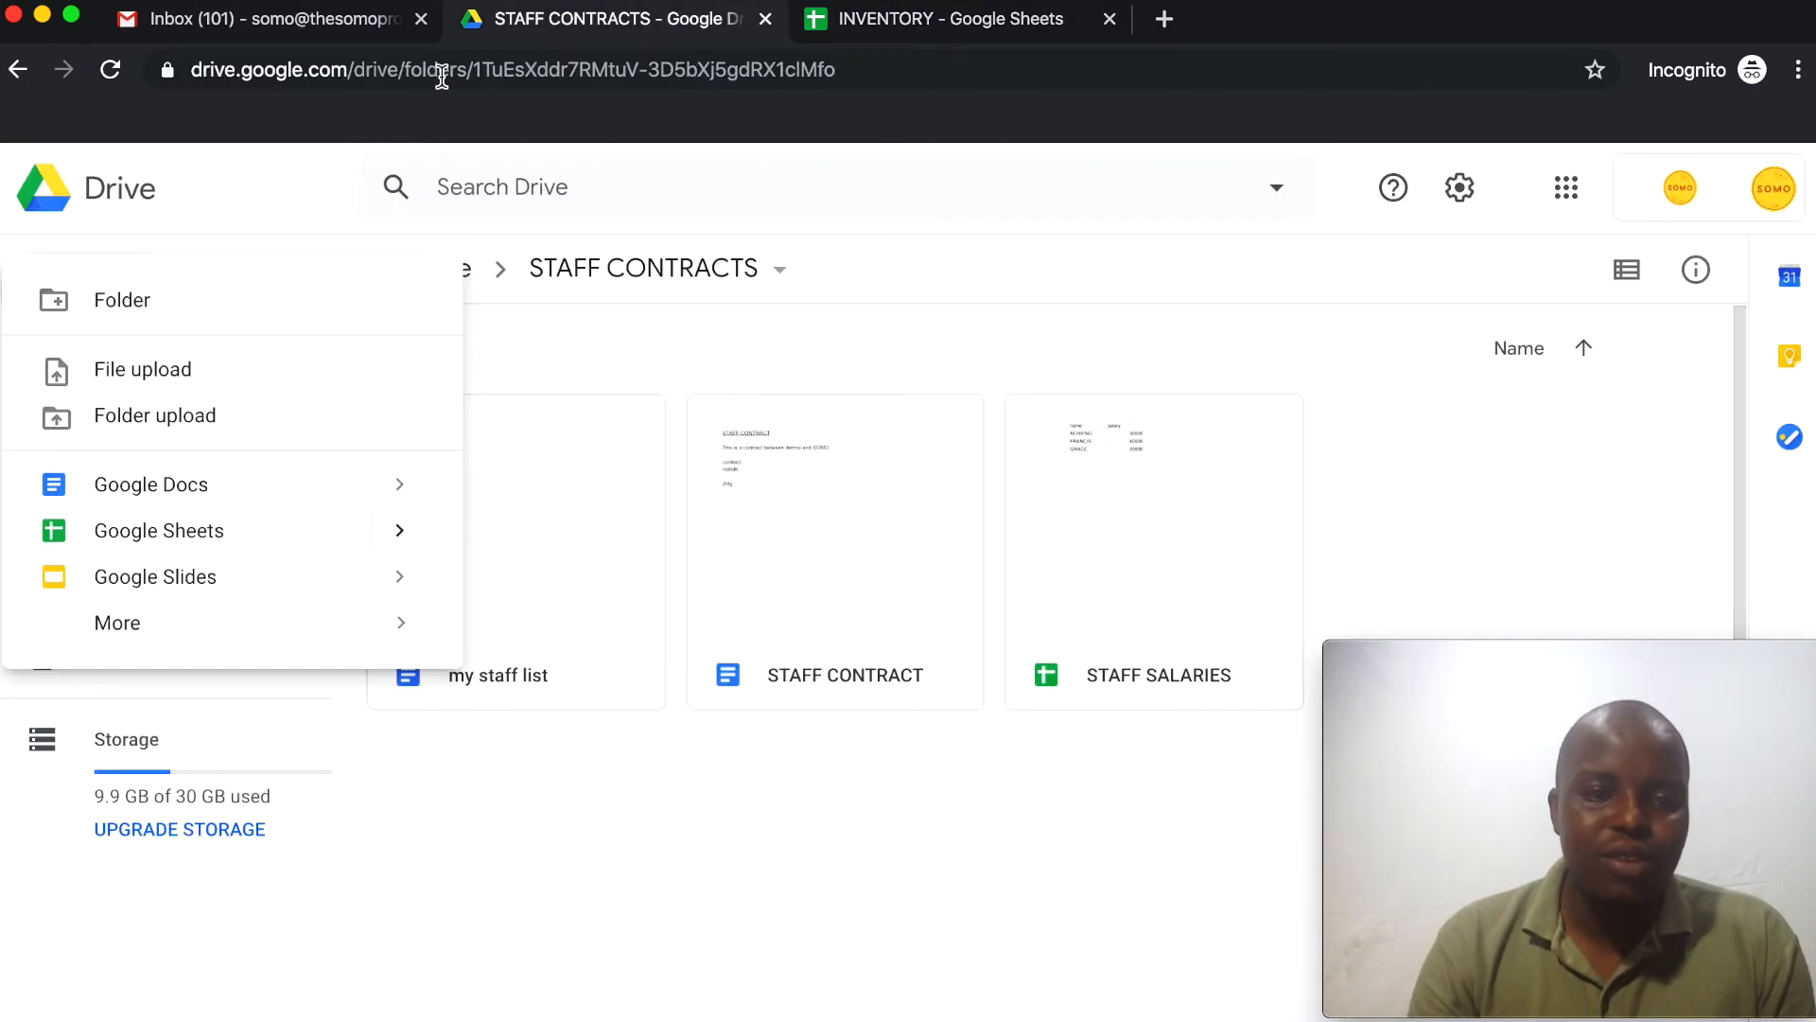
pyautogui.click(98, 315)
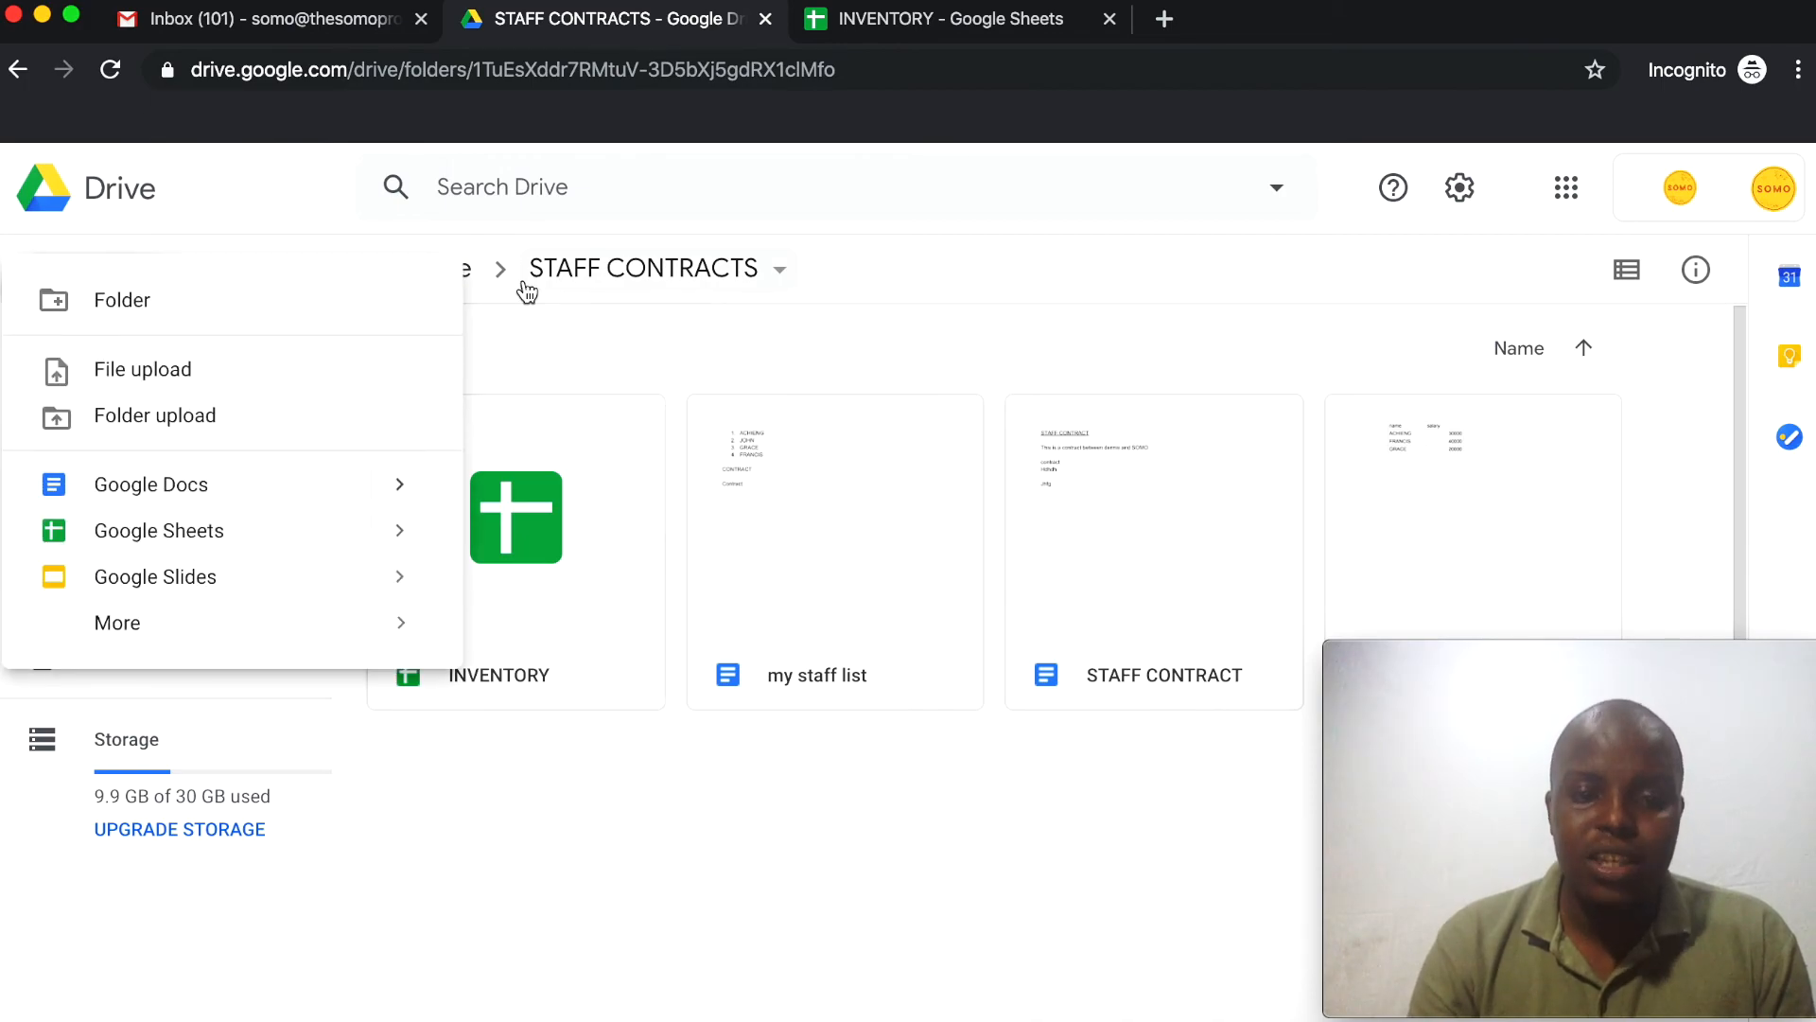
pyautogui.click(946, 19)
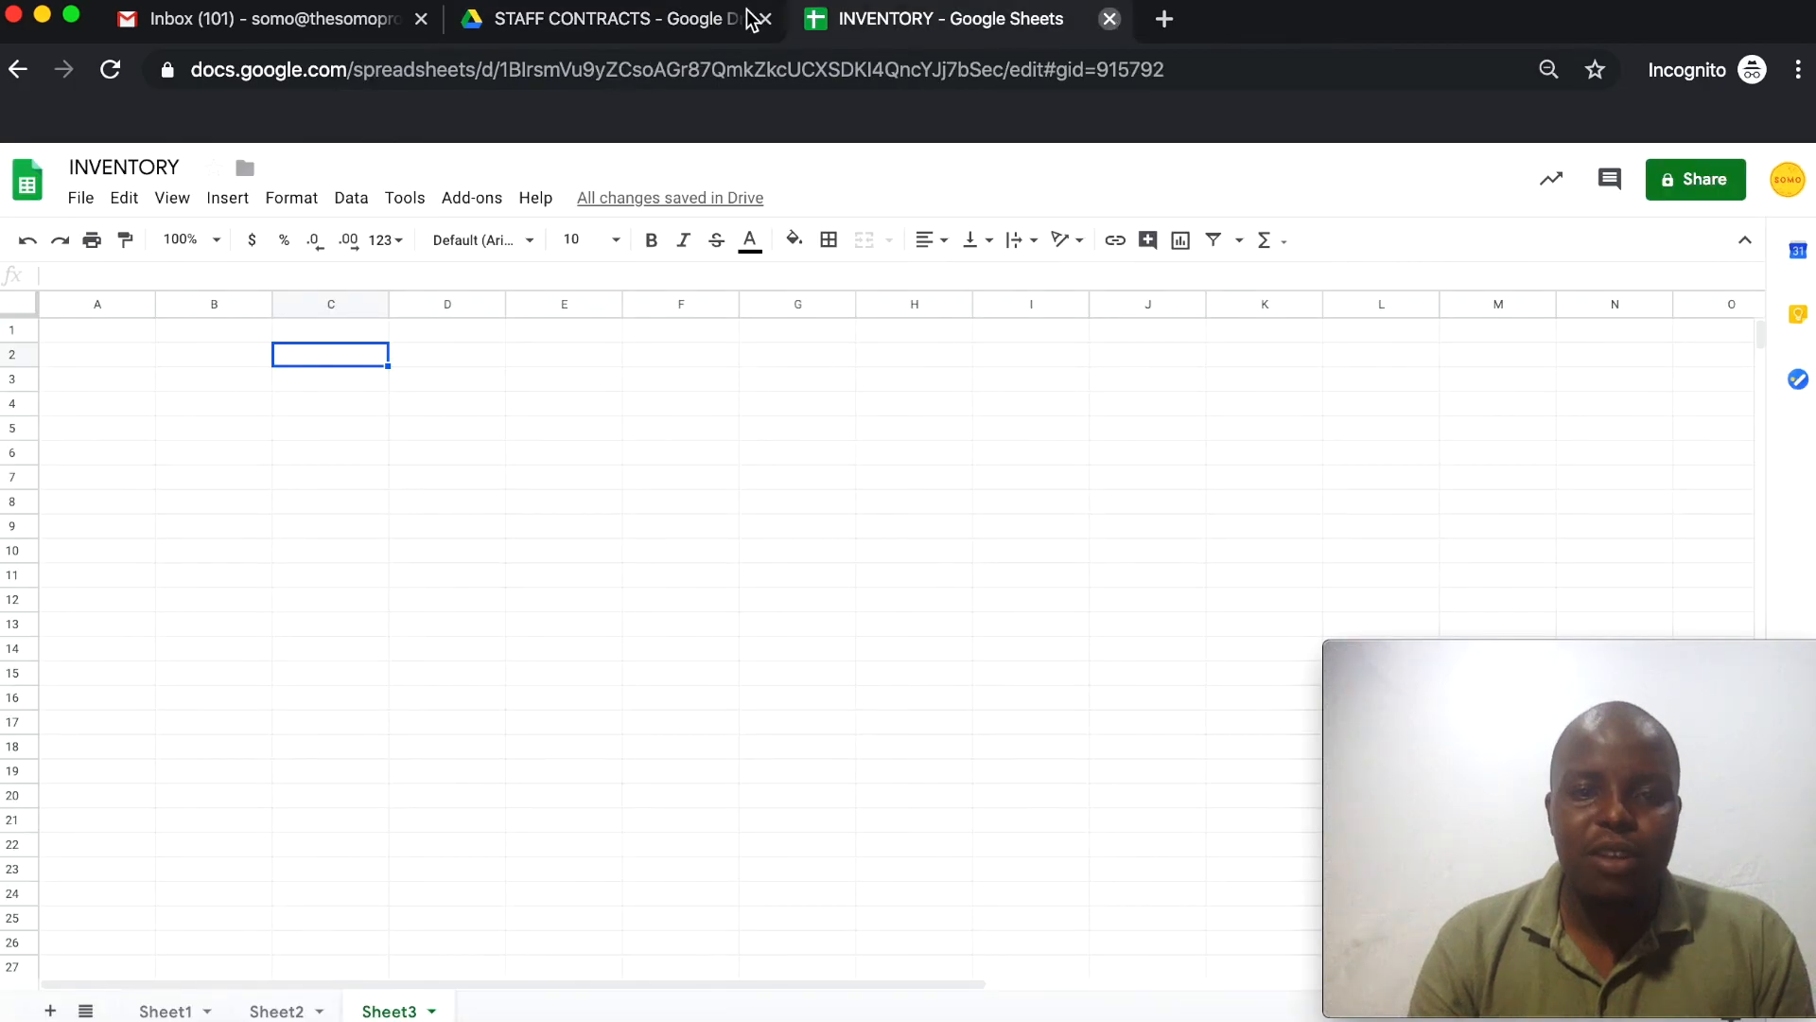
pyautogui.press('super+w')
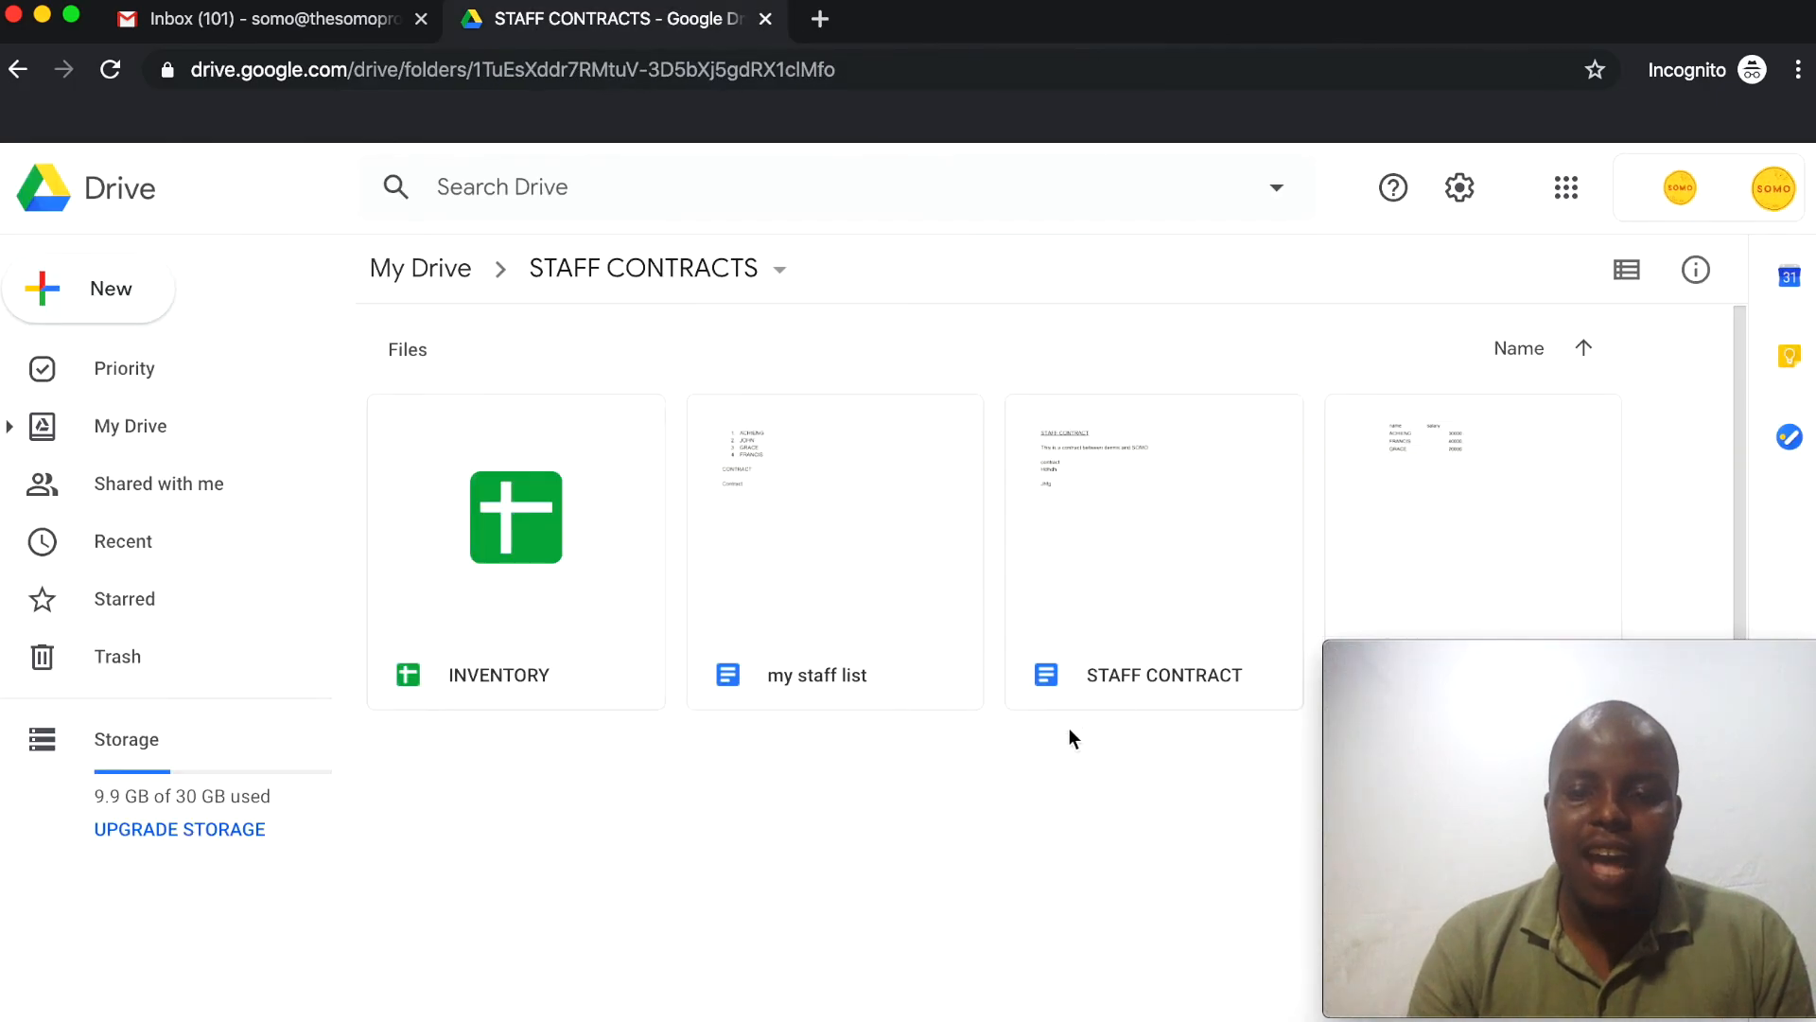
# Select files in STAFF CONTRACTS, ending on the new INVENTORY spreadsheet
pyautogui.click(1410, 536)
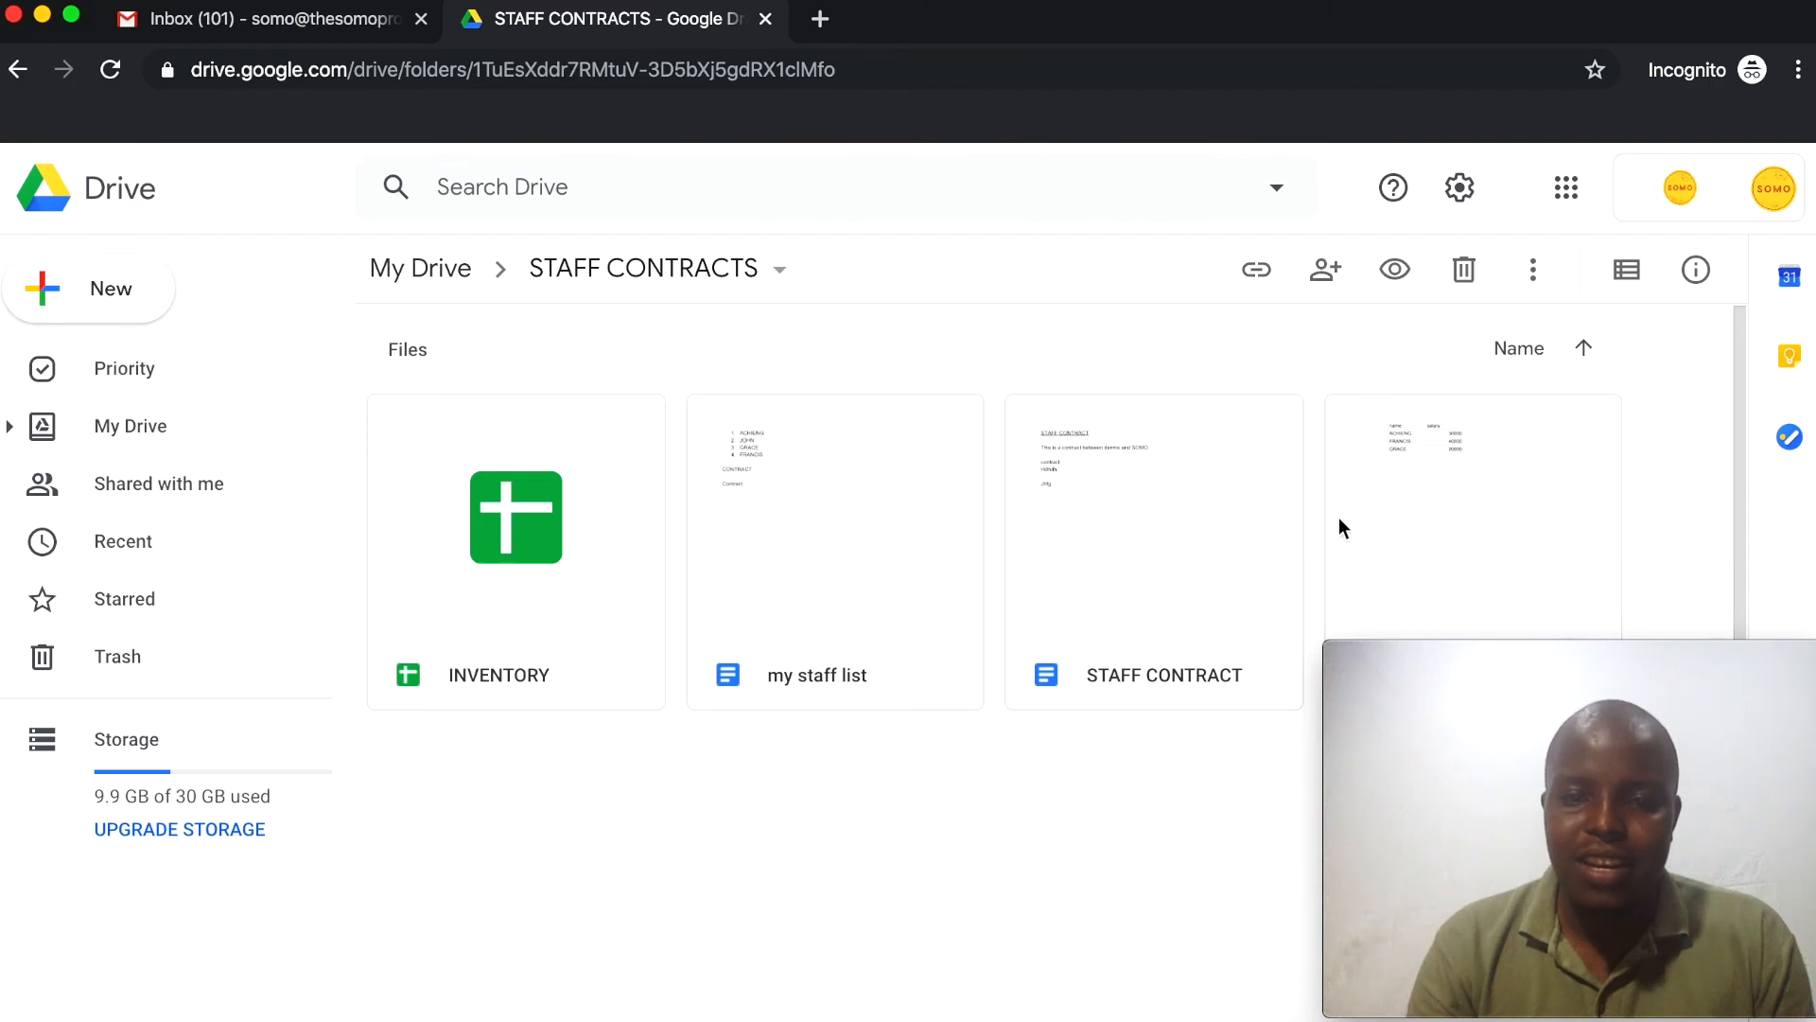
pyautogui.click(1230, 468)
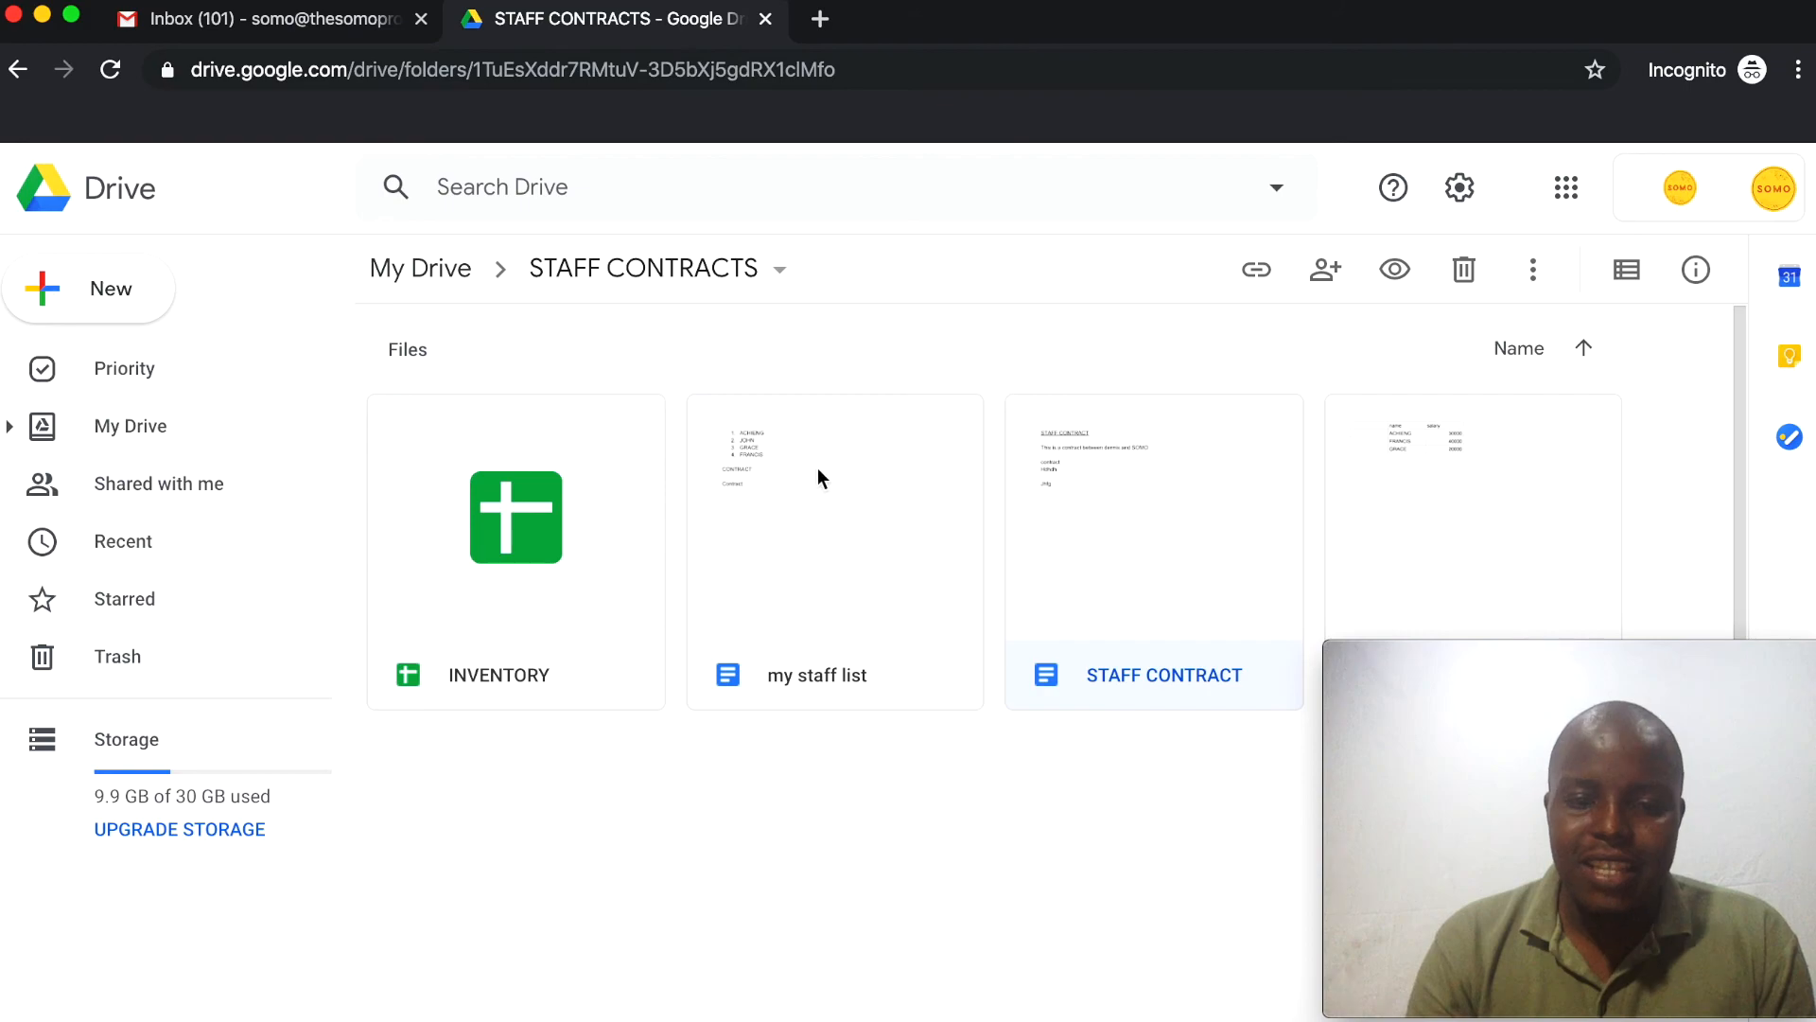
pyautogui.click(534, 570)
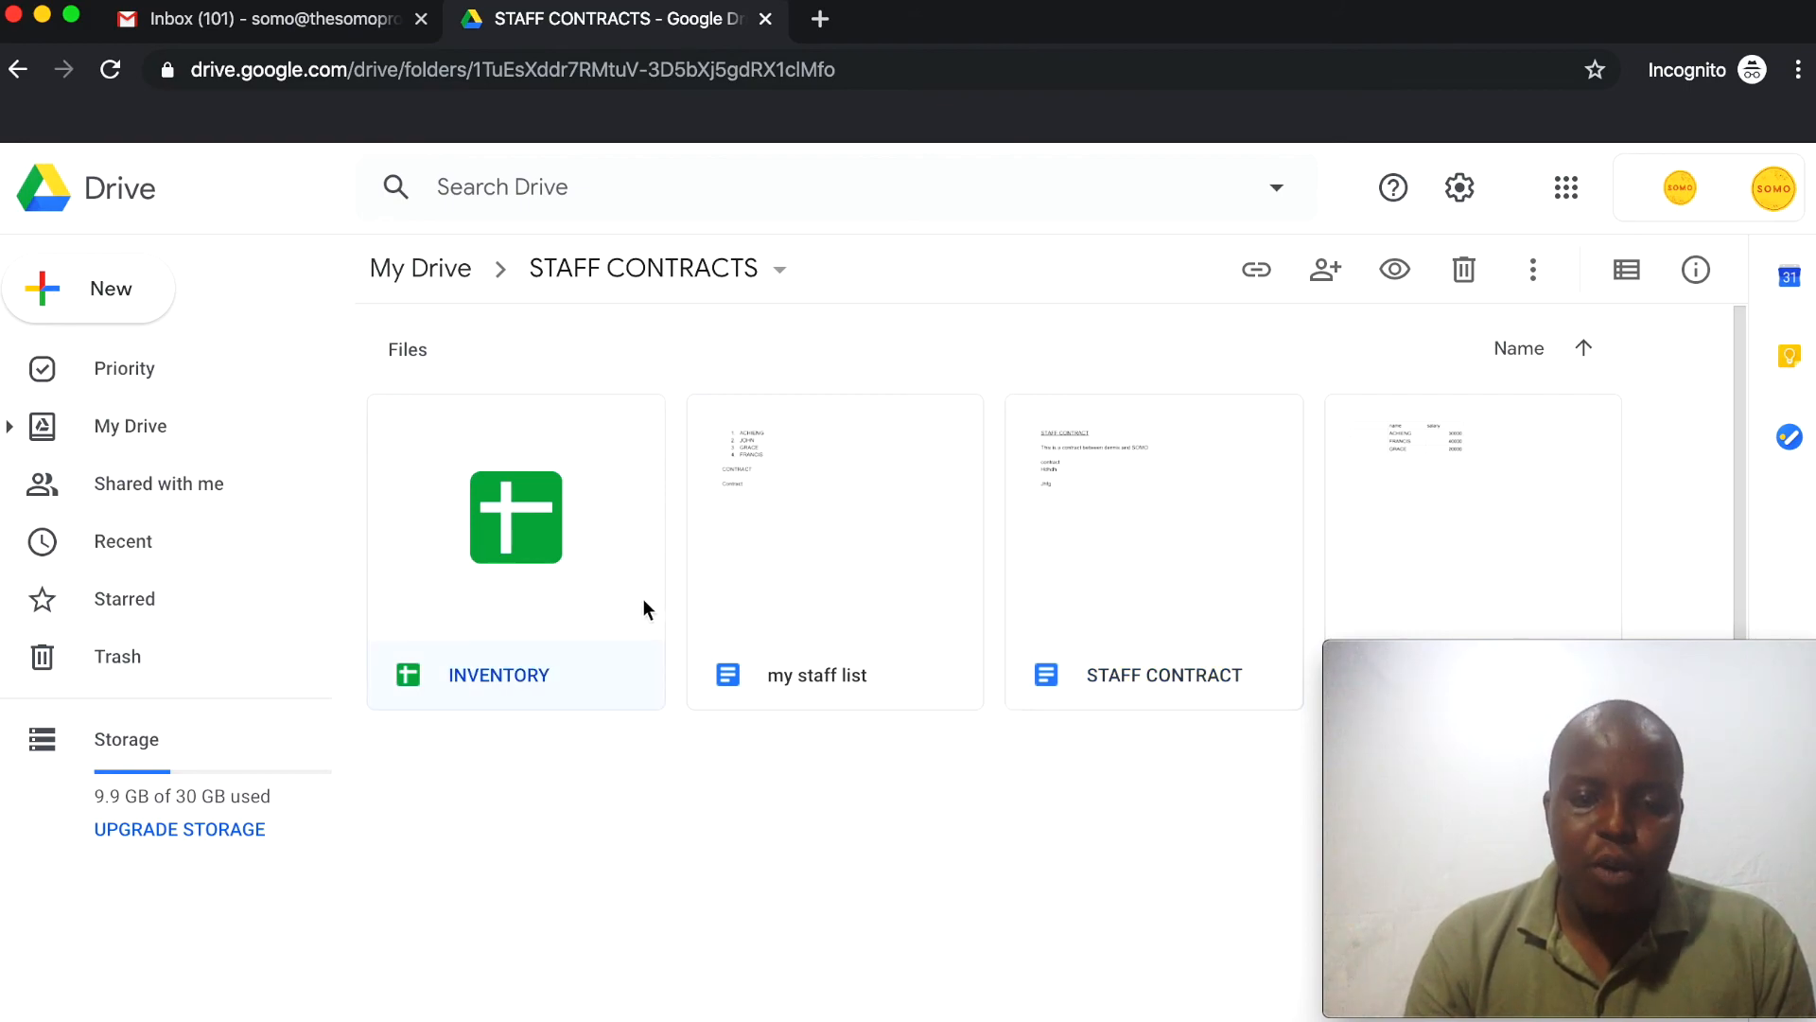
pyautogui.doubleClick(527, 580)
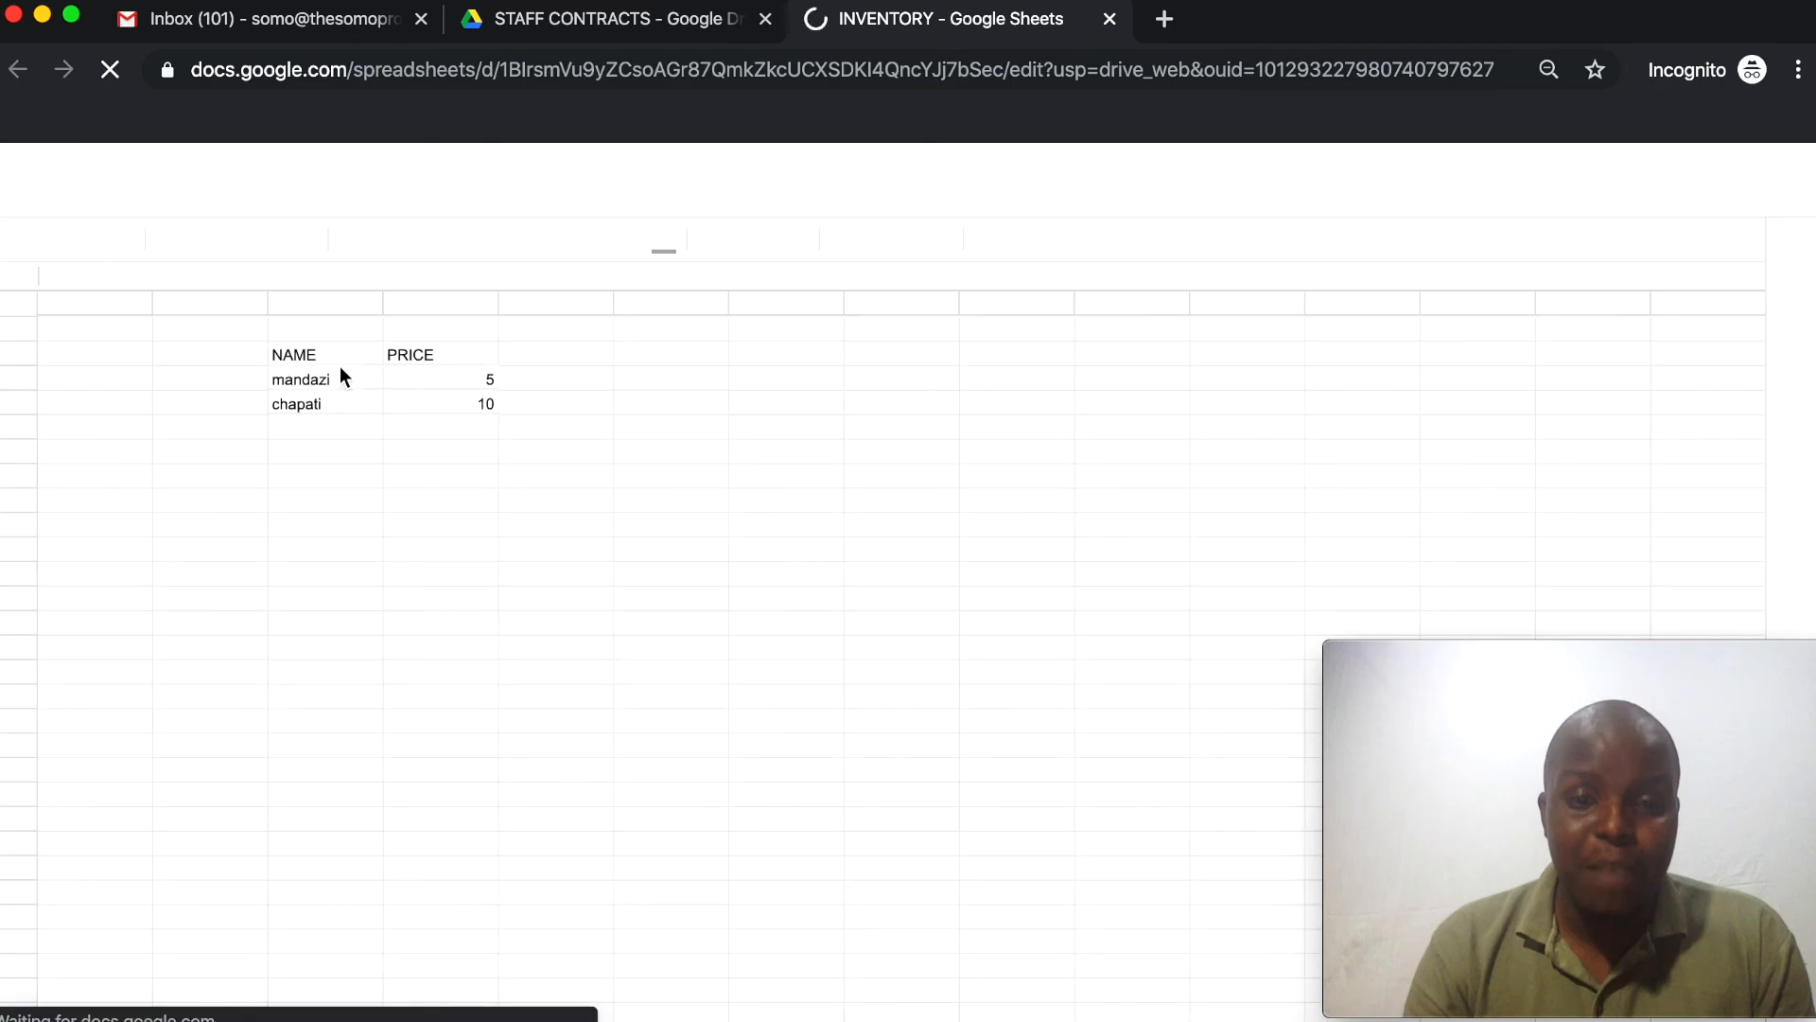
pyautogui.click(1110, 19)
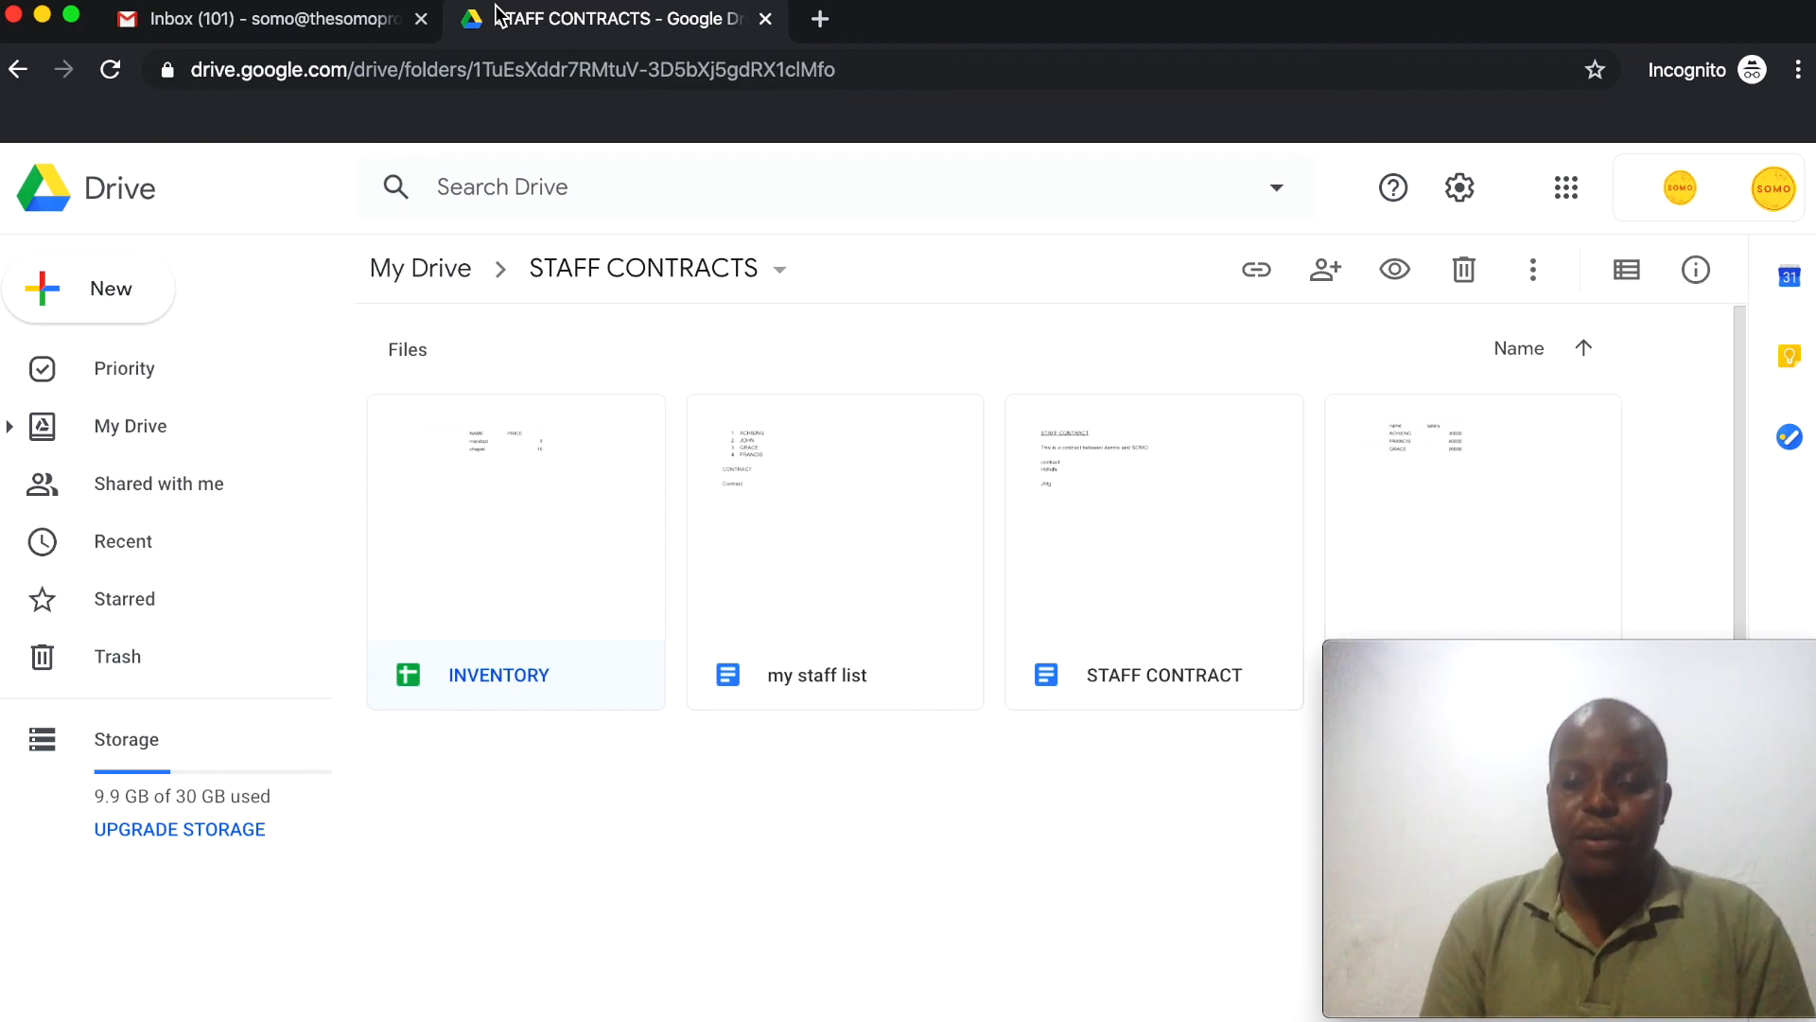